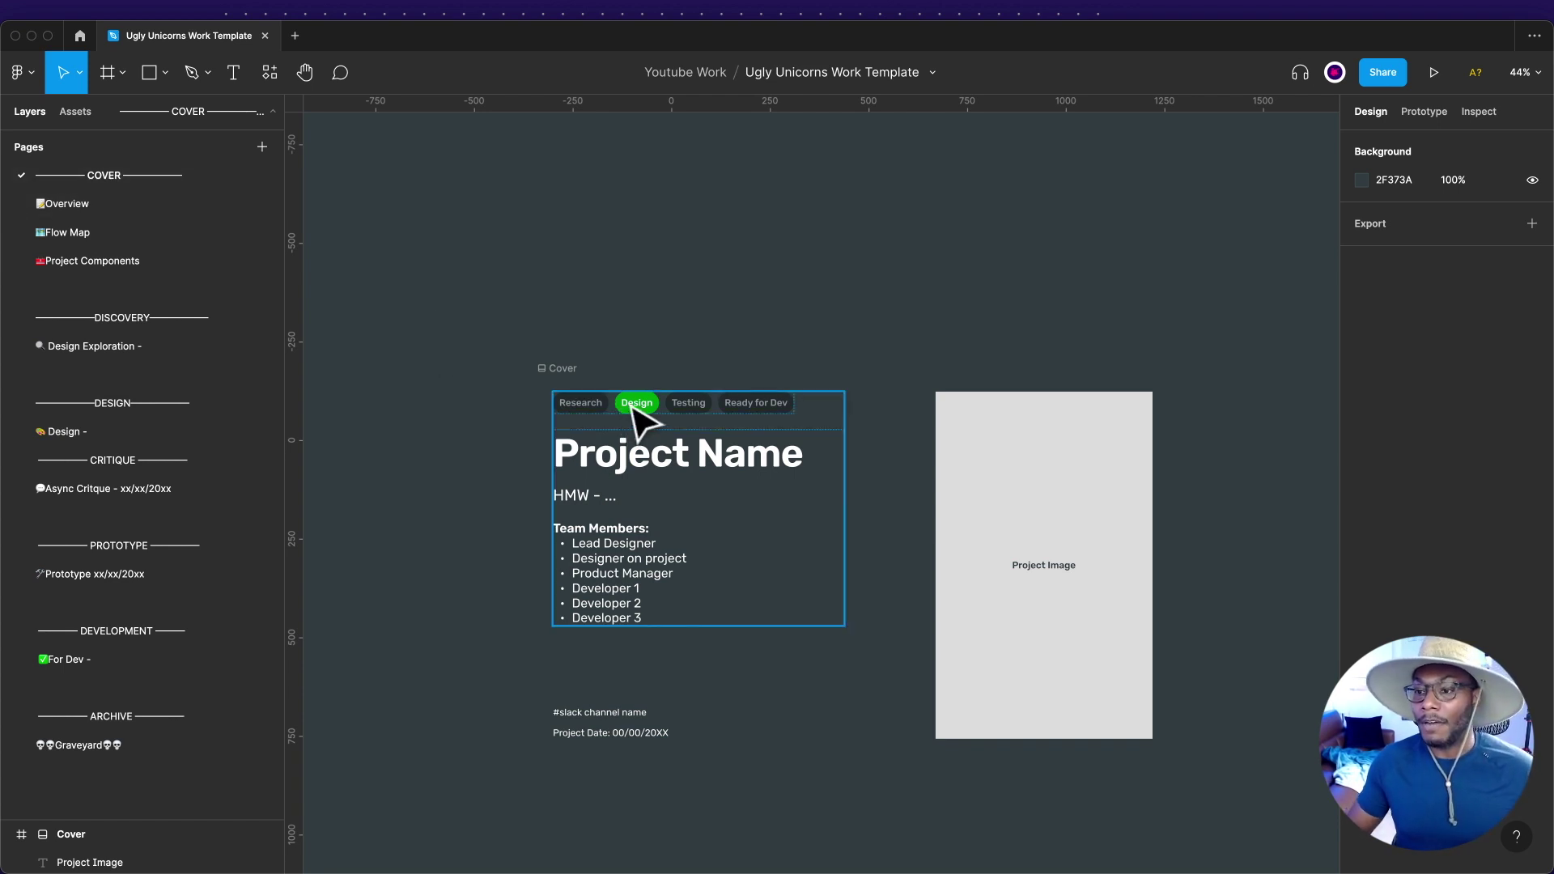
Scroll down the Cover page's project cover frame with its Project Image placeholder.
{"action": "scroll", "coordinate": [633, 407], "scroll_direction": "down", "scroll_amount": 2}
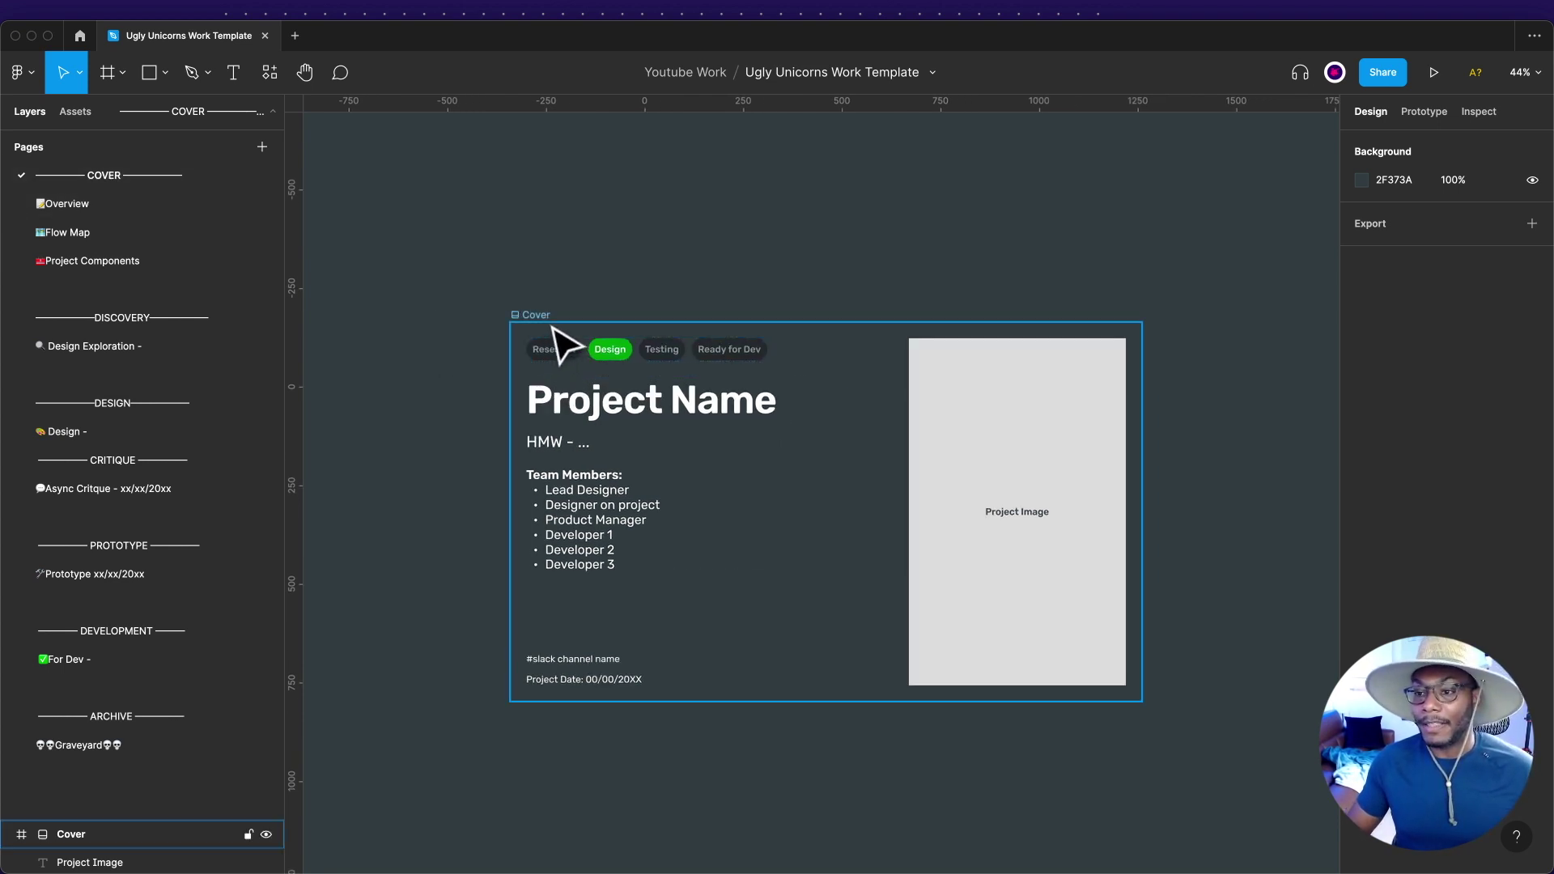
{"action": "scroll", "coordinate": [554, 328], "scroll_direction": "up", "scroll_amount": 6}
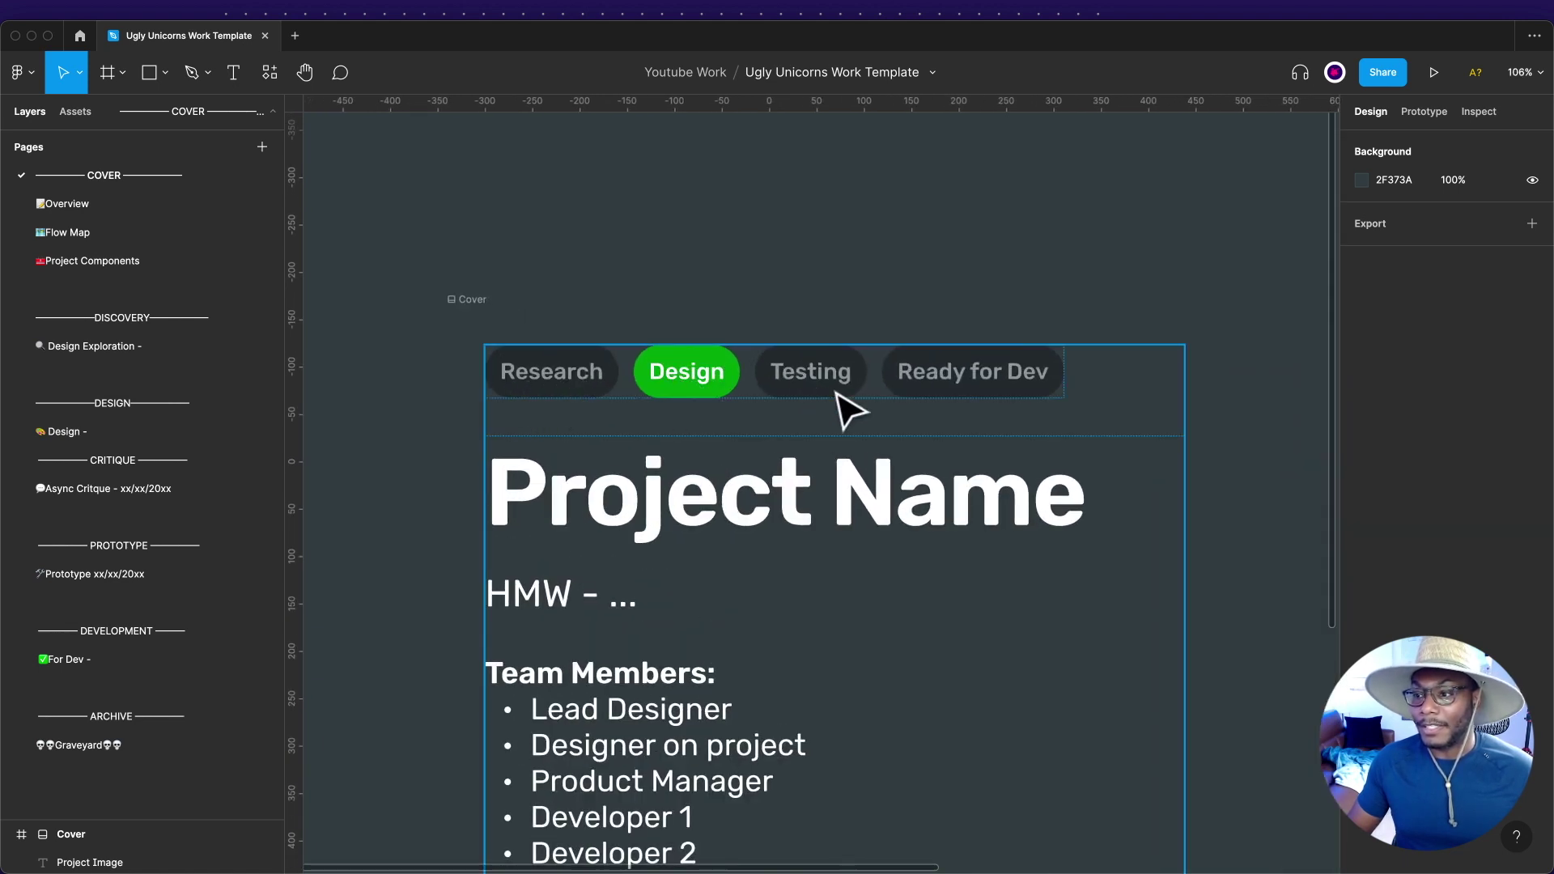
{"action": "scroll", "coordinate": [716, 415], "scroll_direction": "down", "scroll_amount": 4}
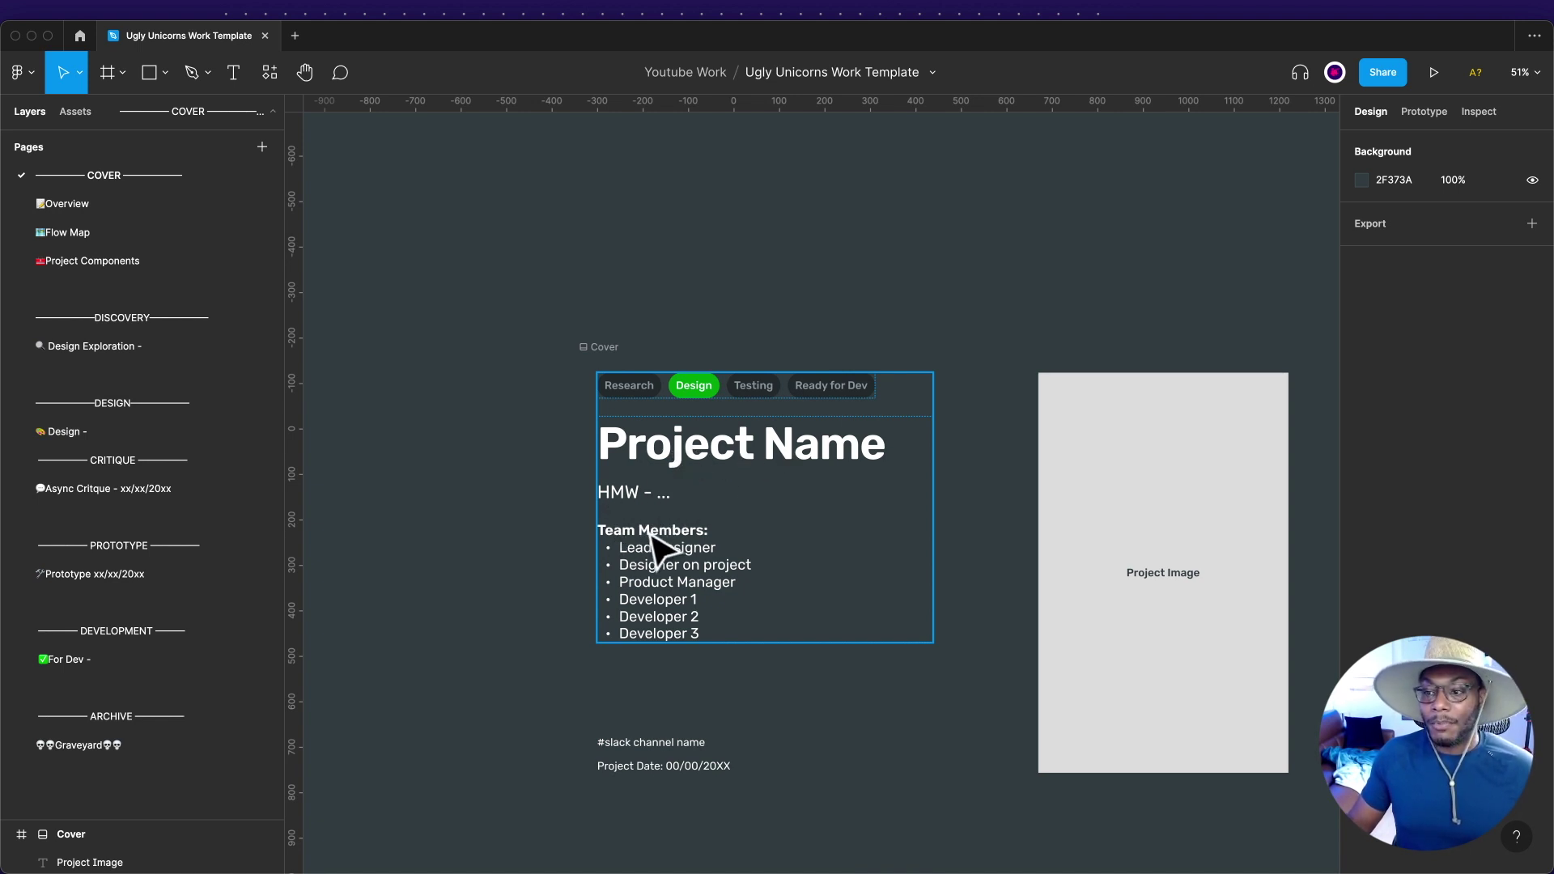
{"action": "scroll", "coordinate": [652, 536], "scroll_direction": "up", "scroll_amount": 10}
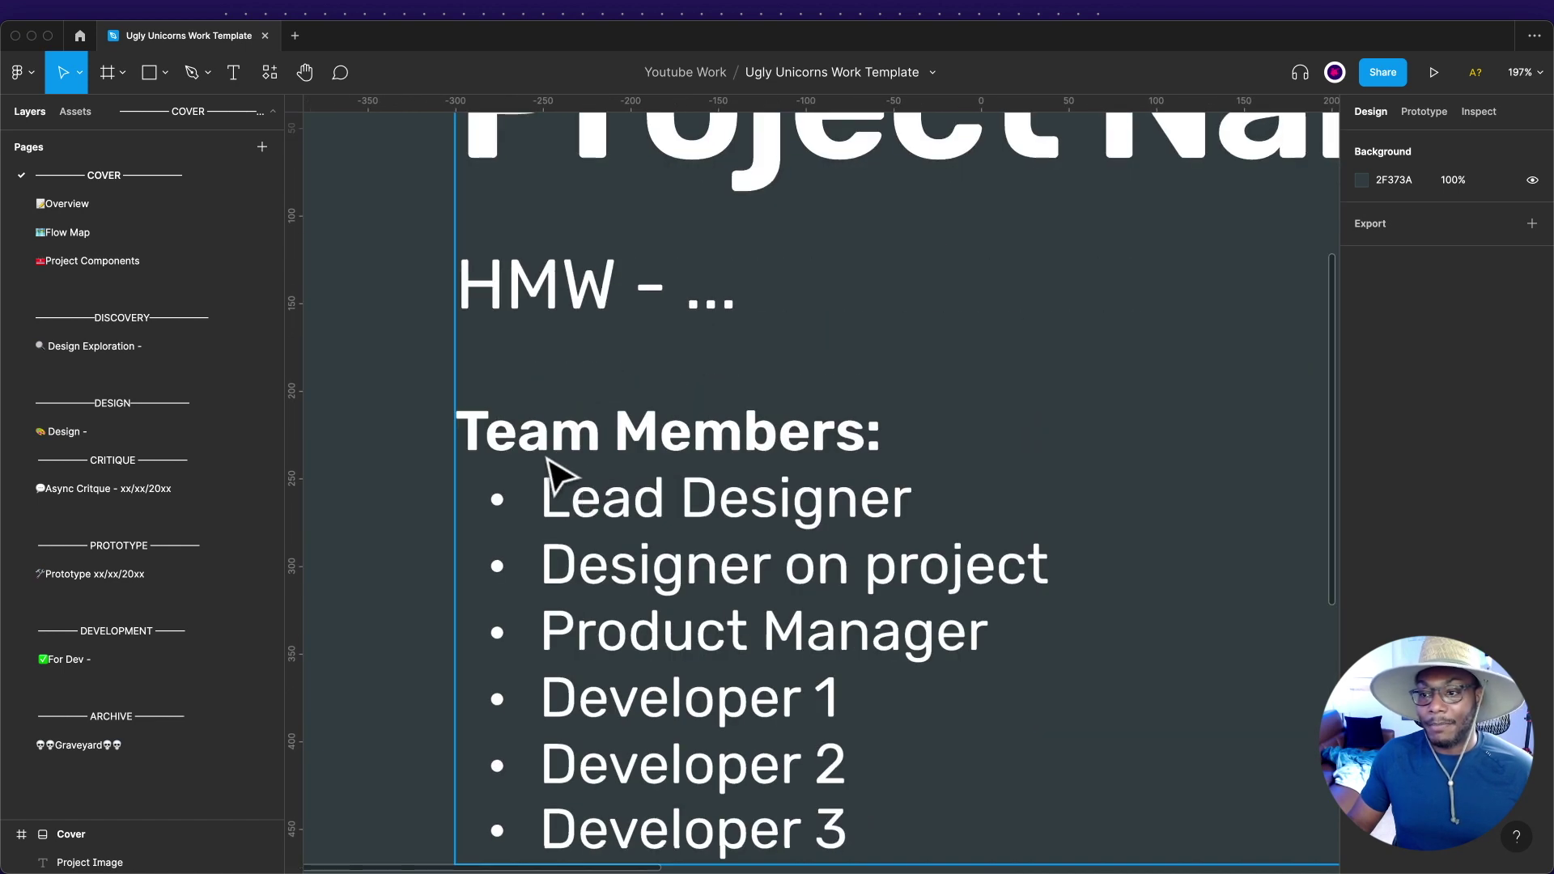
Review the Cover frame's team list and project details, then go to the Overview page.
{"action": "scroll", "coordinate": [749, 457], "scroll_direction": "down", "scroll_amount": 6}
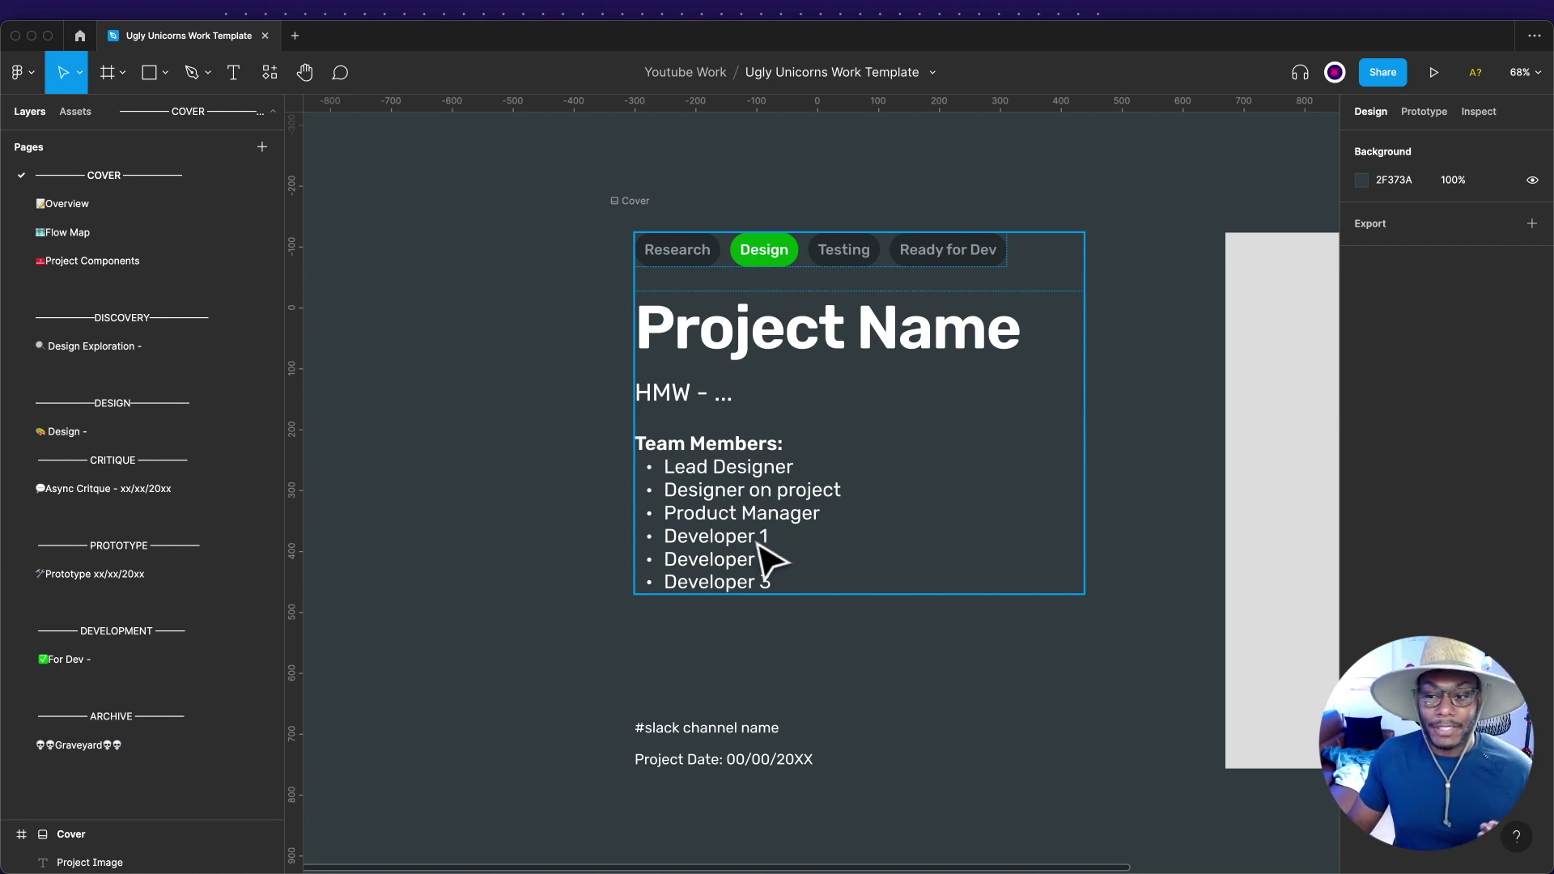
{"action": "scroll", "coordinate": [721, 596], "scroll_direction": "down", "scroll_amount": 5}
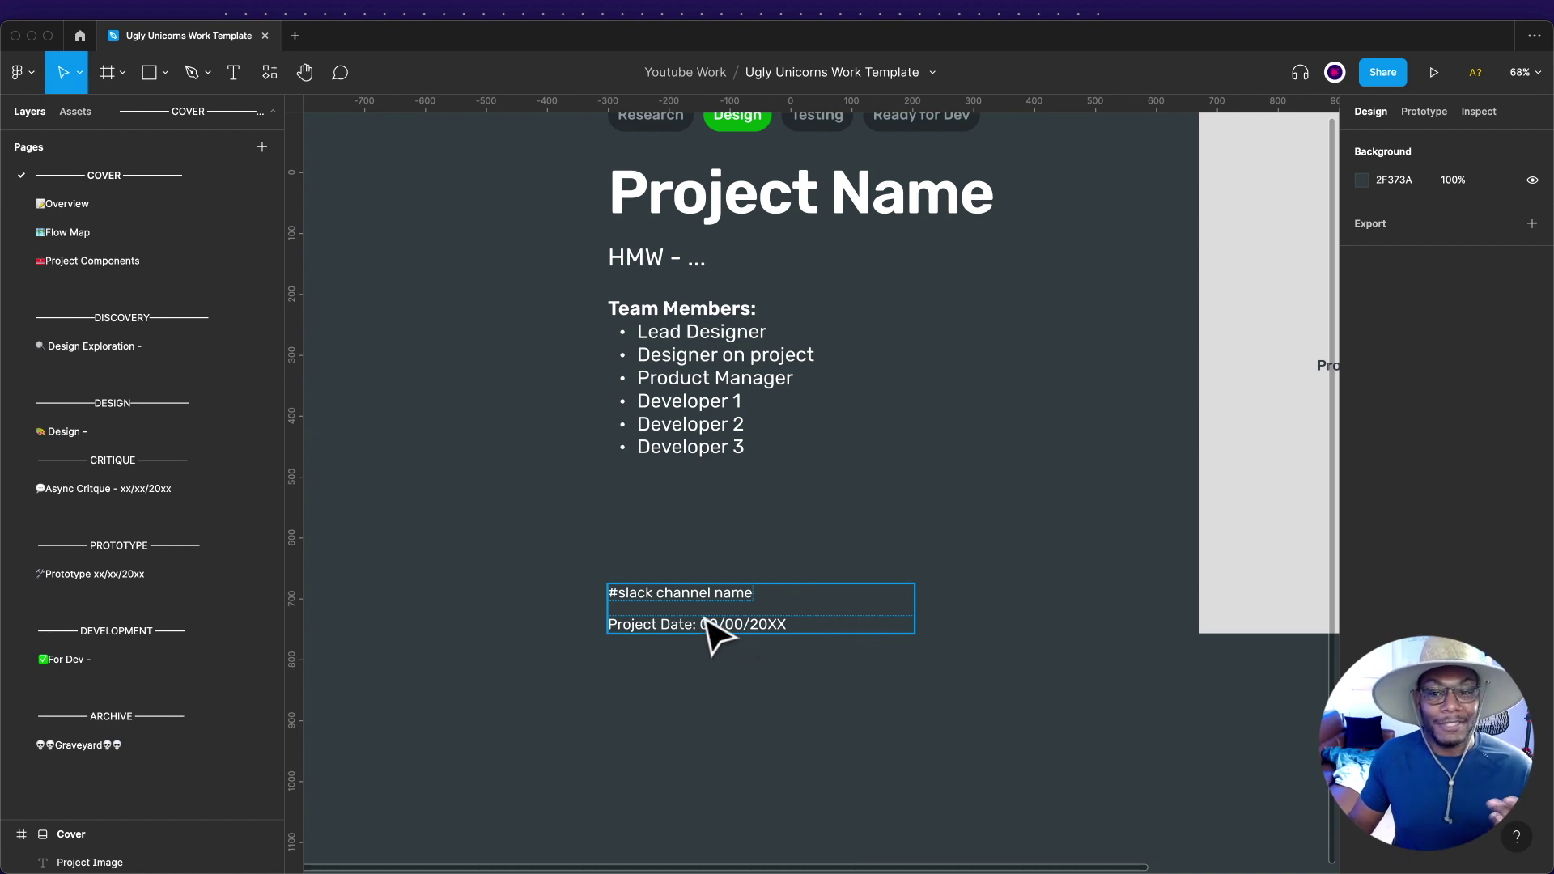
{"action": "scroll", "coordinate": [858, 587], "scroll_direction": "right", "scroll_amount": 6}
{"action": "scroll", "coordinate": [858, 587], "scroll_direction": "up", "scroll_amount": 3}
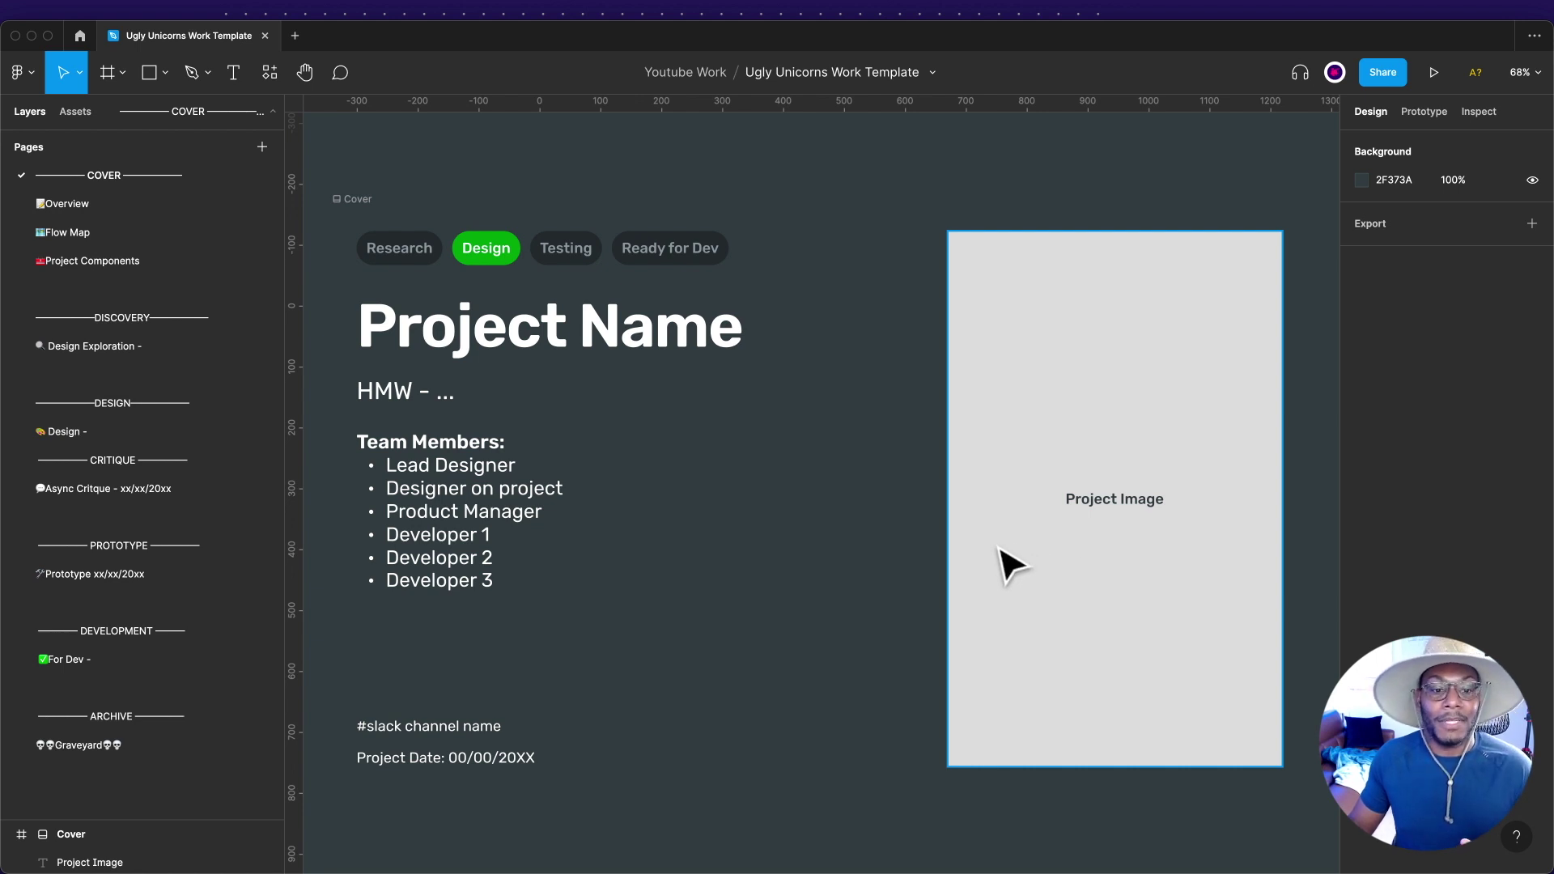
{"action": "scroll", "coordinate": [861, 582], "scroll_direction": "left", "scroll_amount": 8}
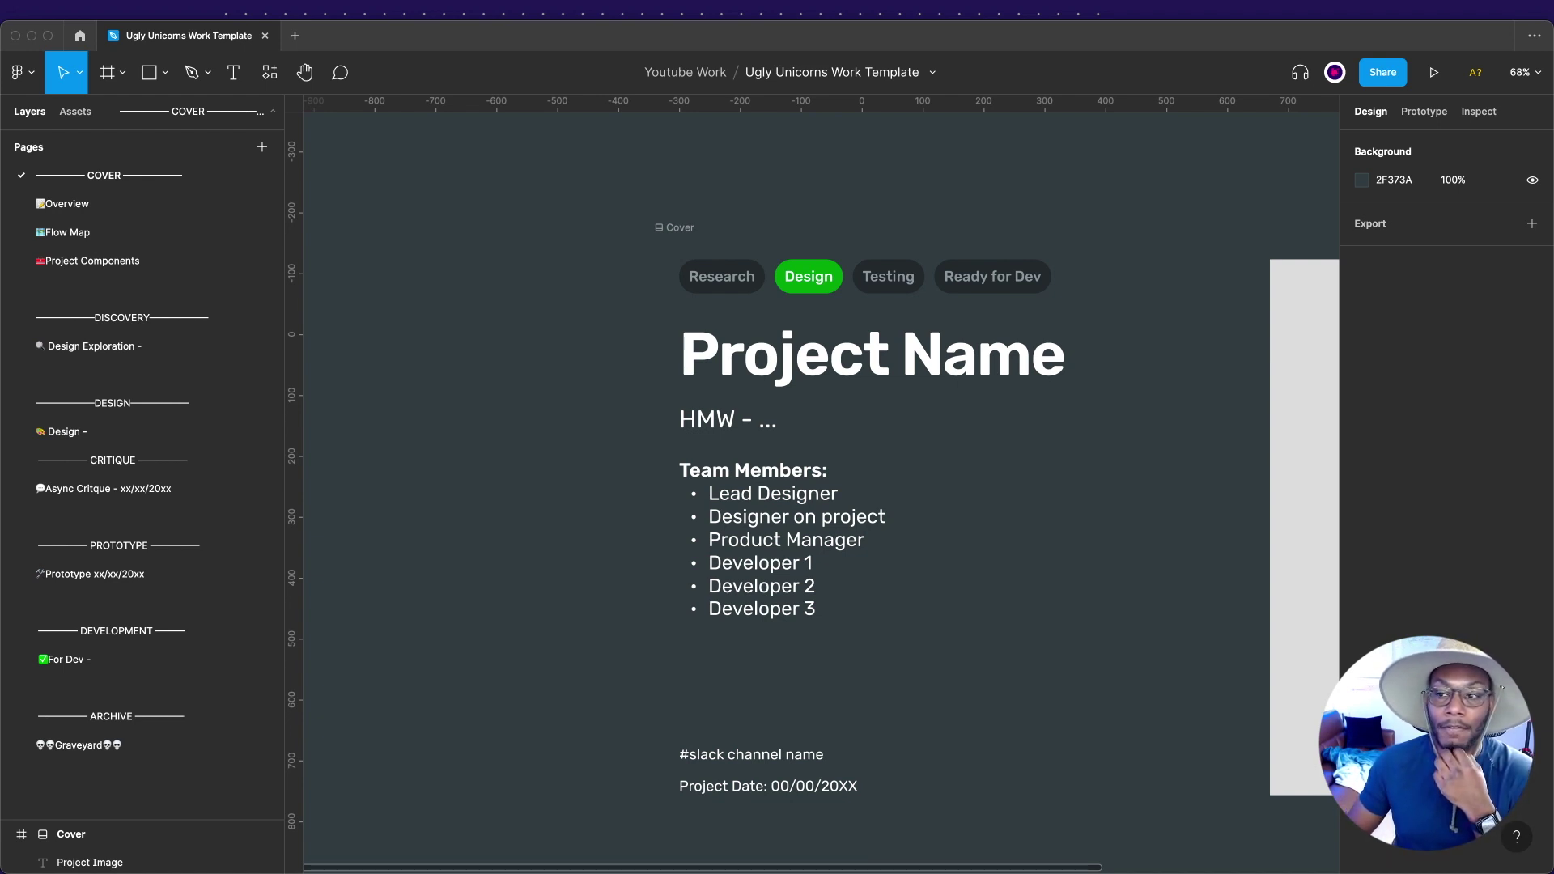
{"action": "left_click", "coordinate": [102, 206]}
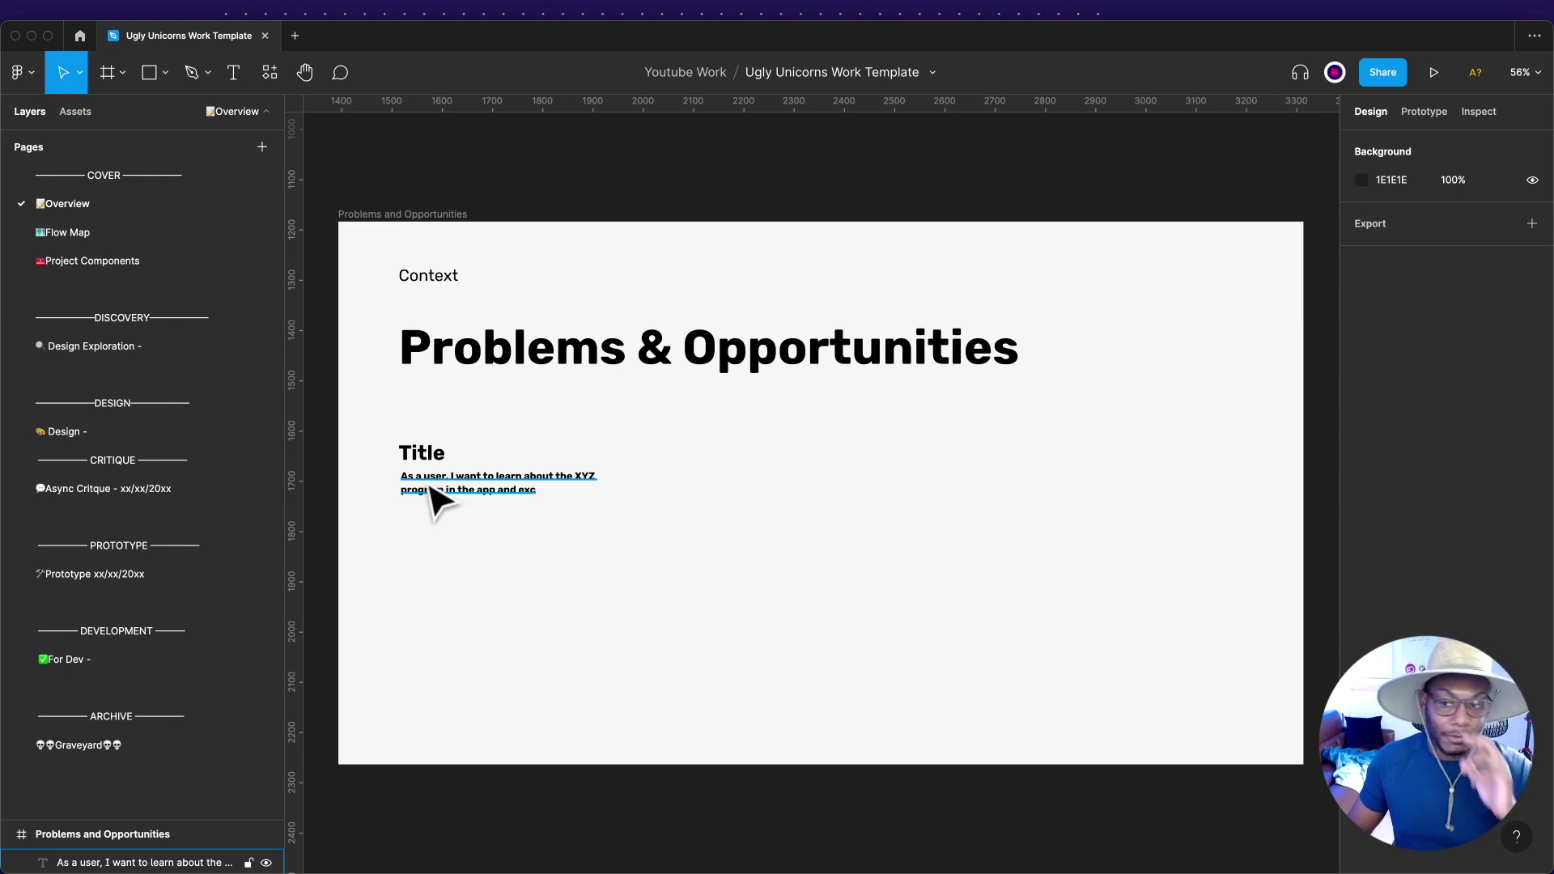
Open the Flow Map page and pan across its frames.
{"action": "left_click", "coordinate": [127, 235]}
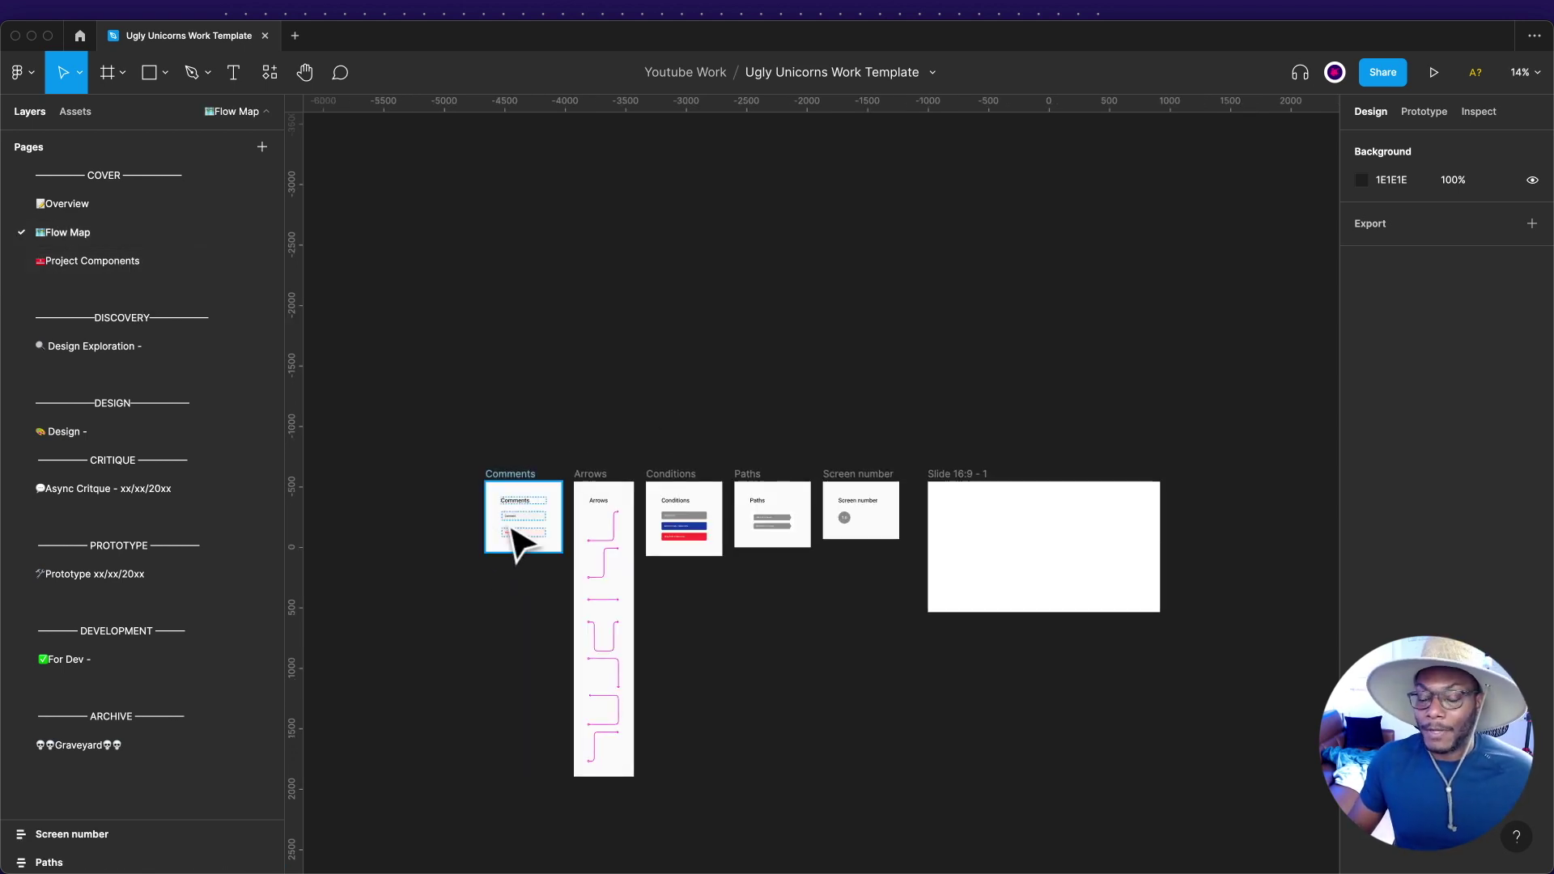
{"action": "scroll", "coordinate": [558, 510], "scroll_direction": "down", "scroll_amount": 2}
{"action": "scroll", "coordinate": [484, 477], "scroll_direction": "up", "scroll_amount": 5}
{"action": "scroll", "coordinate": [687, 496], "scroll_direction": "right", "scroll_amount": 2}
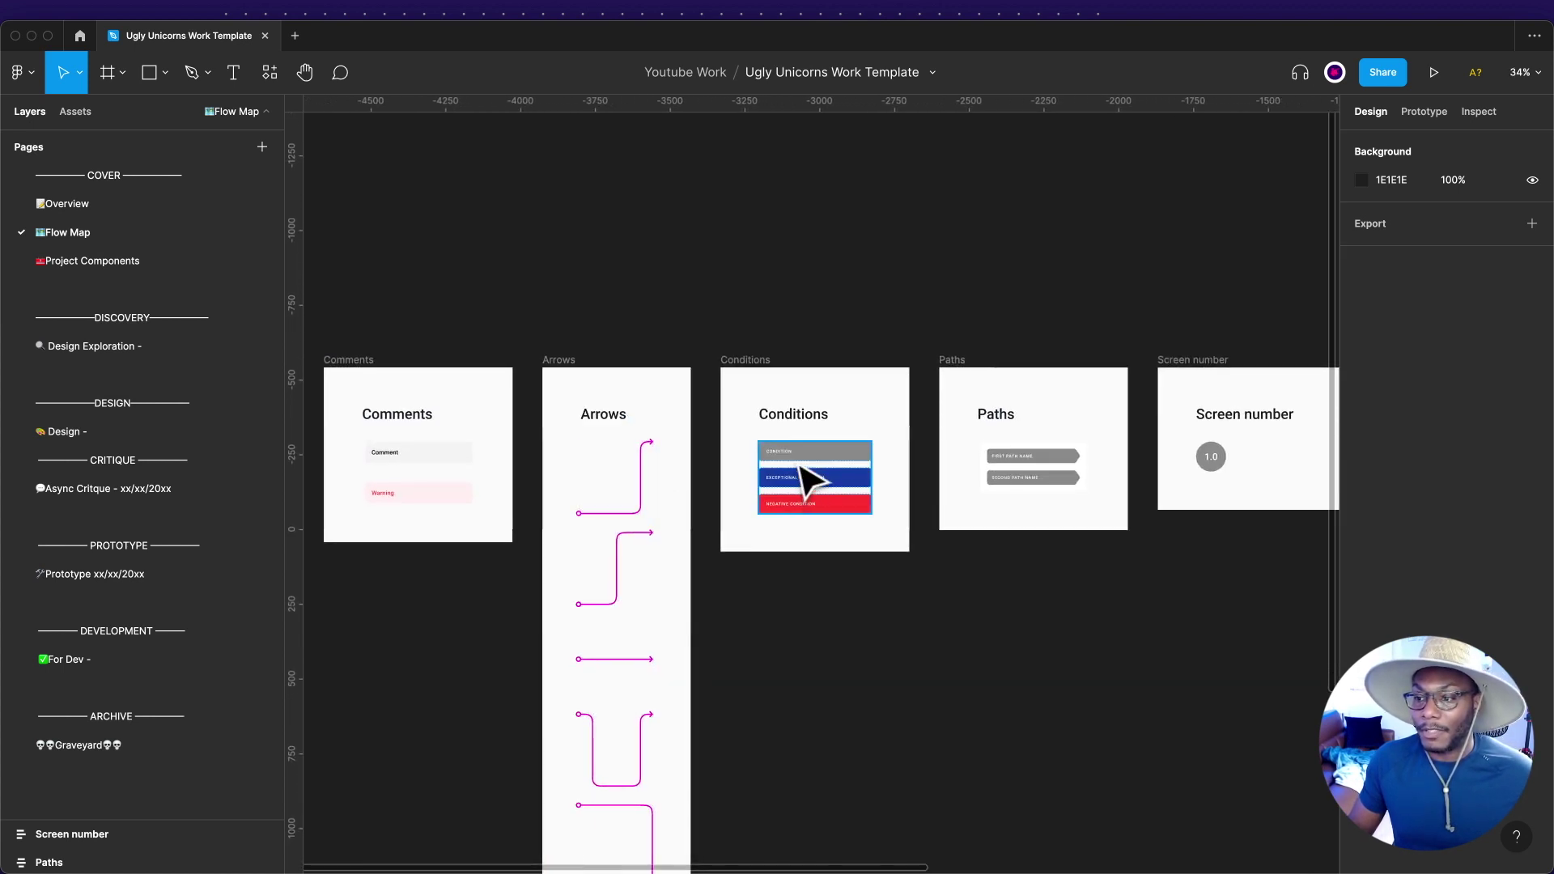
{"action": "scroll", "coordinate": [820, 485], "scroll_direction": "right", "scroll_amount": 3}
{"action": "scroll", "coordinate": [891, 486], "scroll_direction": "right", "scroll_amount": 2}
Inspect the Screen number, Paths and Conditions frames, then open Project Components.
{"action": "left_click", "coordinate": [846, 482]}
{"action": "scroll", "coordinate": [851, 485], "scroll_direction": "down", "scroll_amount": 5}
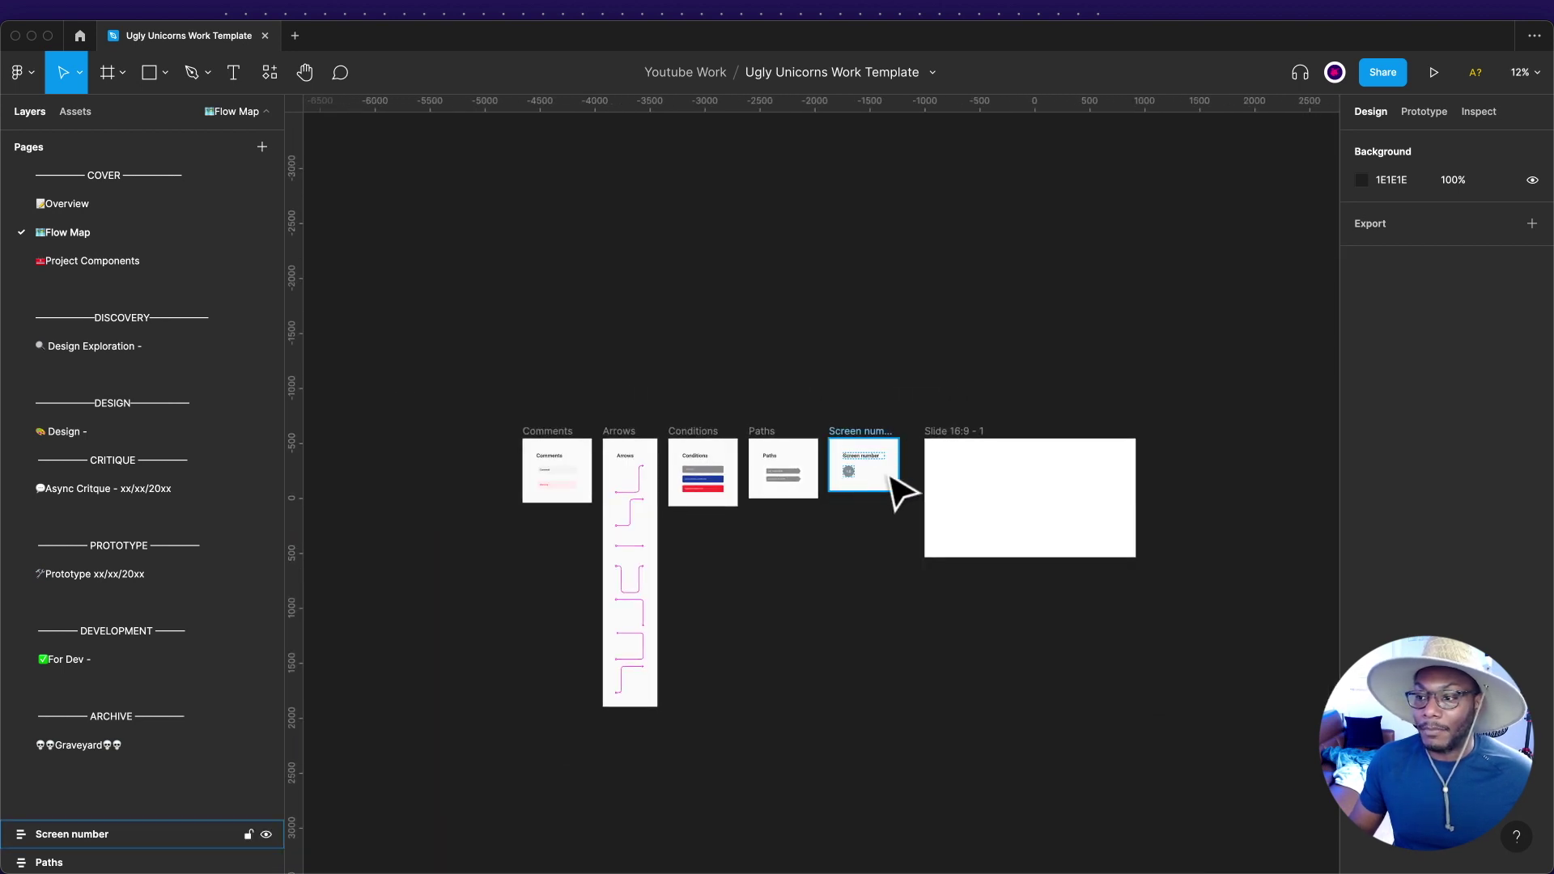
{"action": "scroll", "coordinate": [881, 455], "scroll_direction": "right", "scroll_amount": 2}
{"action": "key", "text": "Escape"}
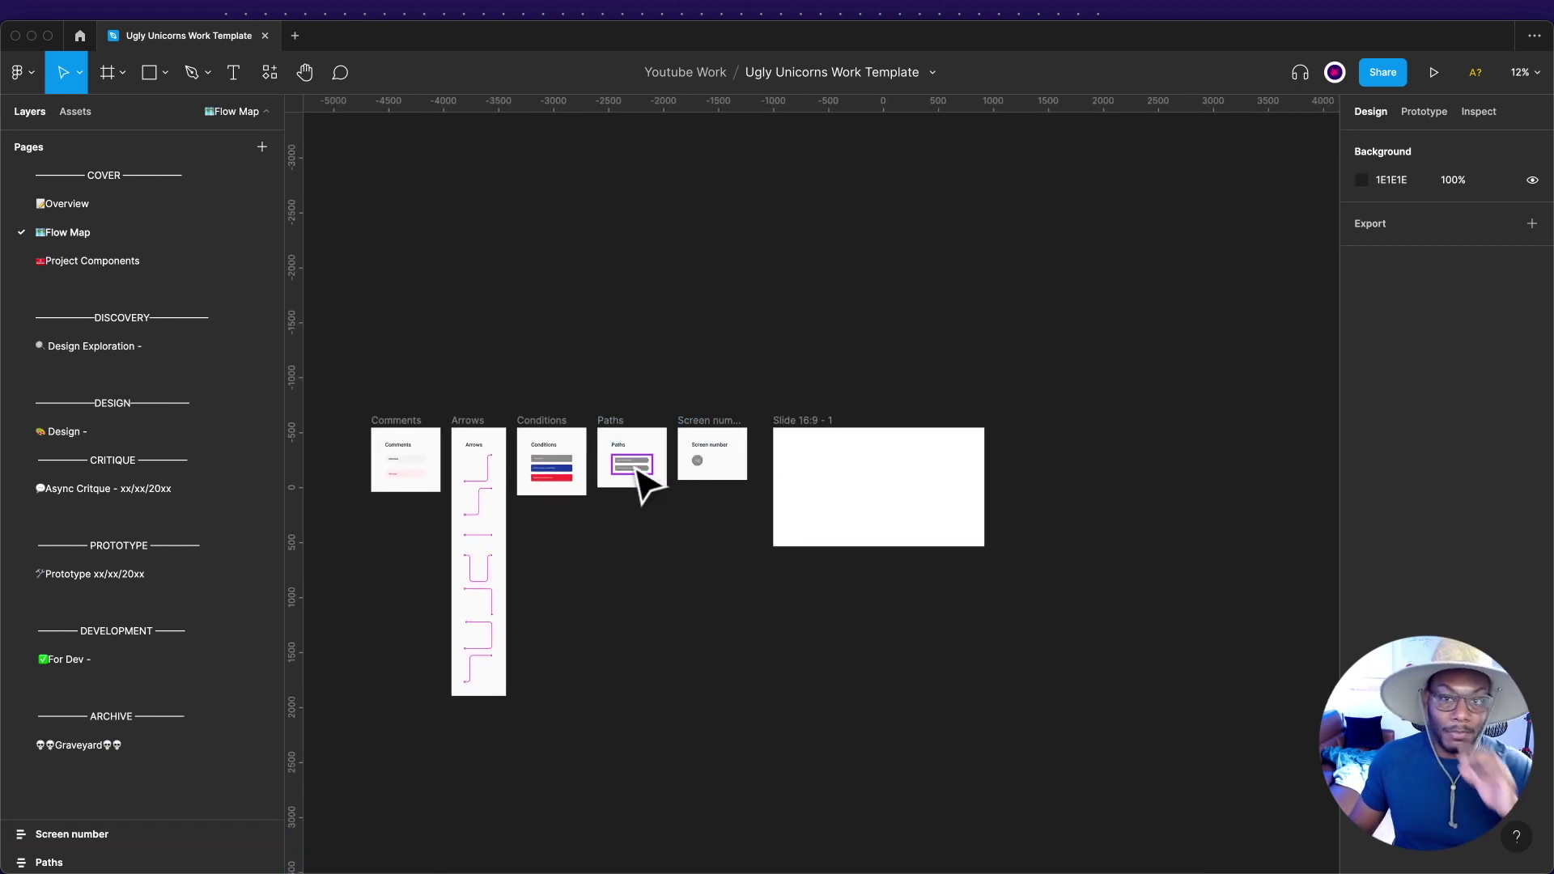
{"action": "left_click", "coordinate": [611, 479]}
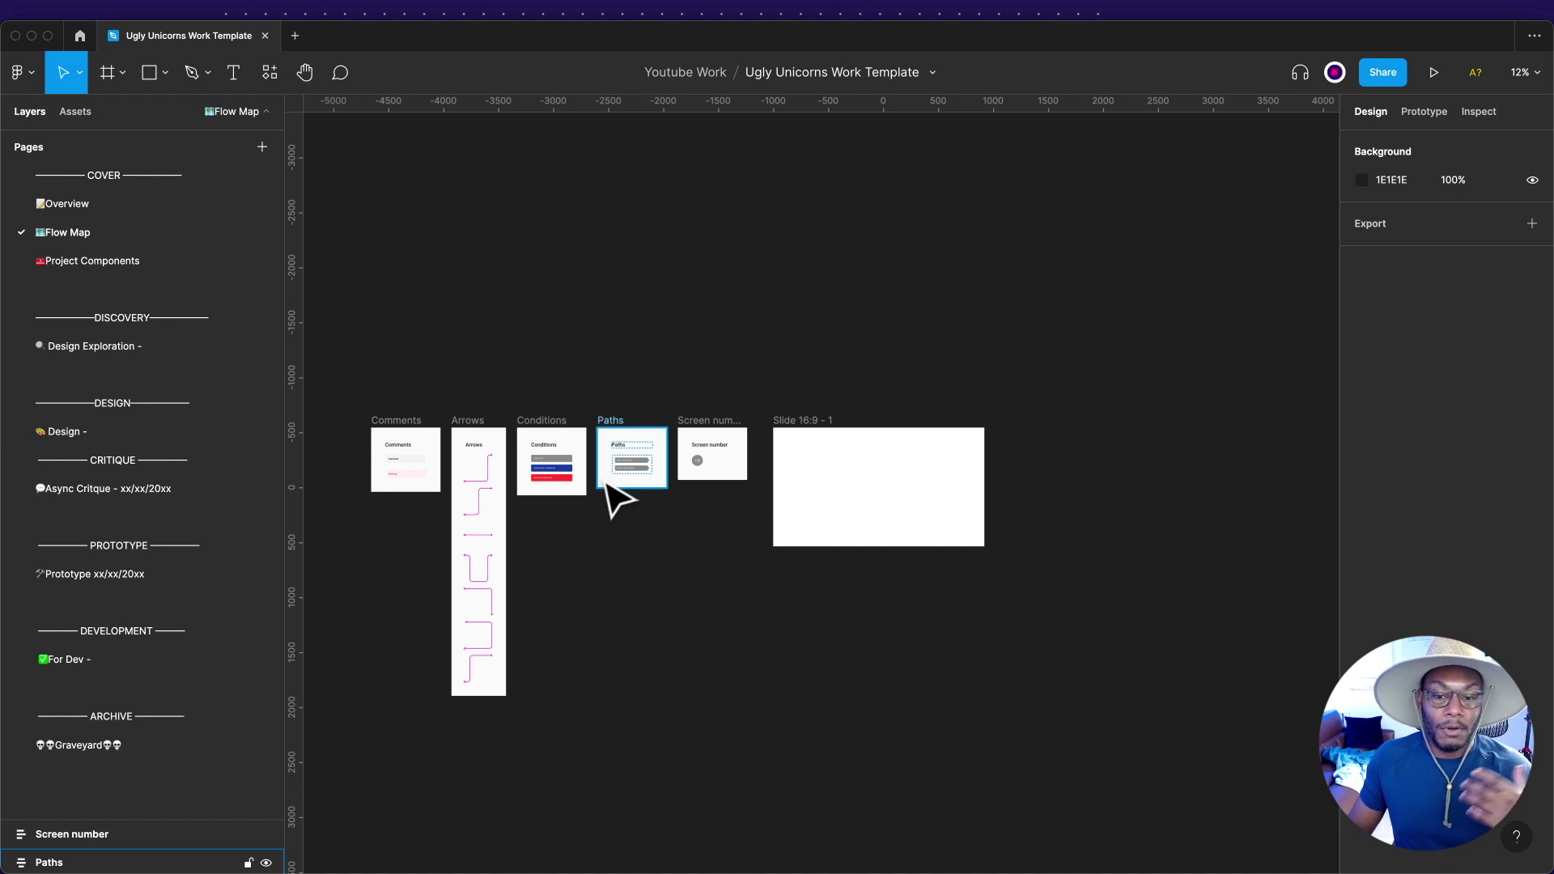
{"action": "key", "text": "Escape"}
{"action": "left_click", "coordinate": [584, 455]}
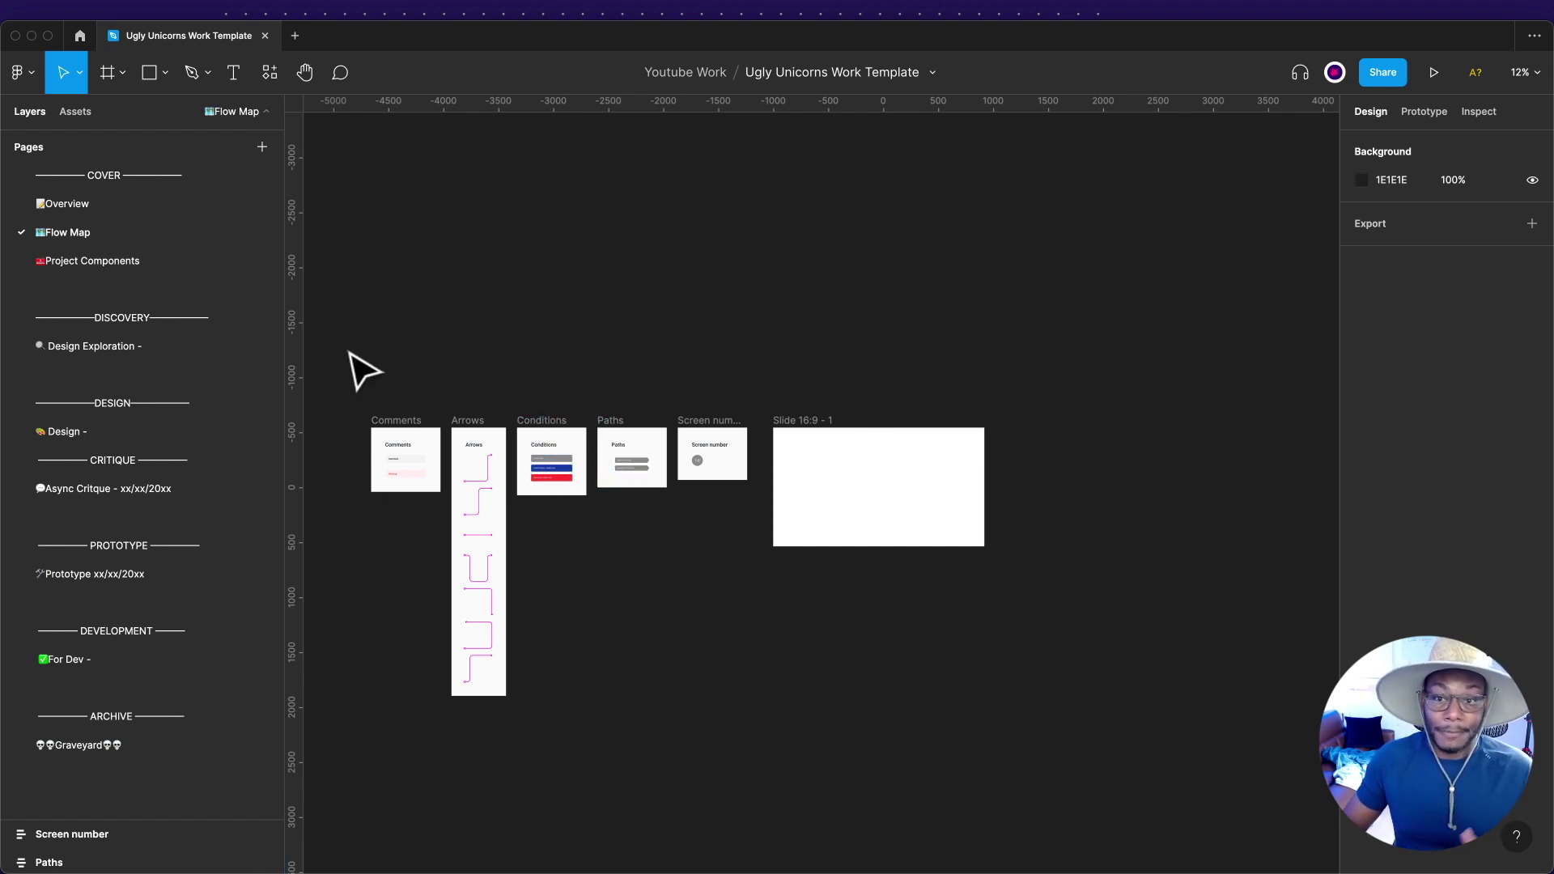
{"action": "left_click", "coordinate": [177, 260]}
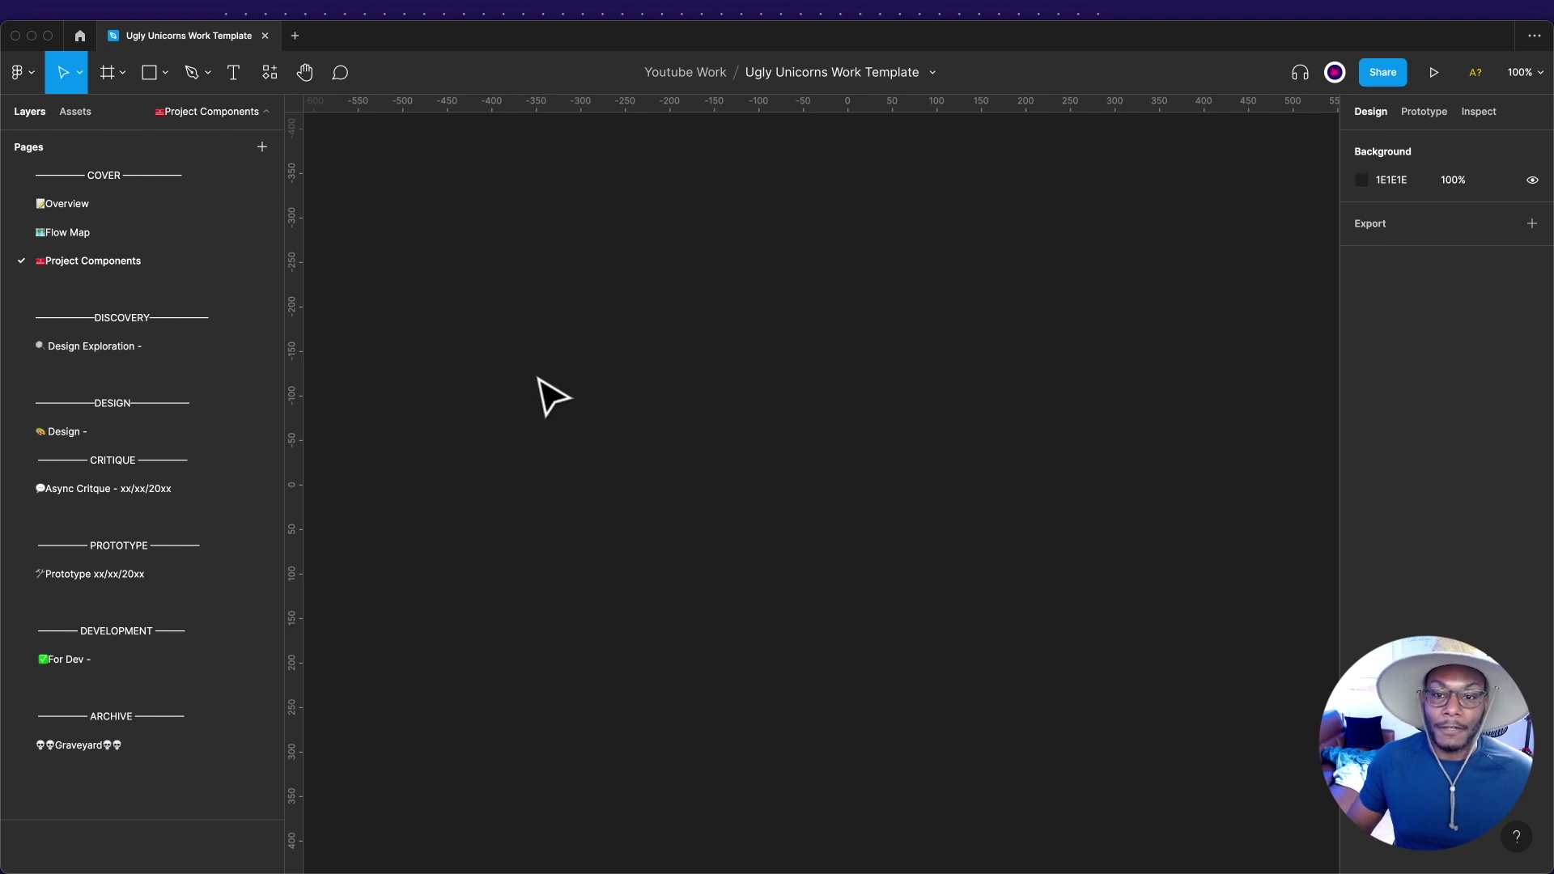
Move past the spacer and DISCOVERY pages to the Design Exploration page.
{"action": "left_click", "coordinate": [173, 283]}
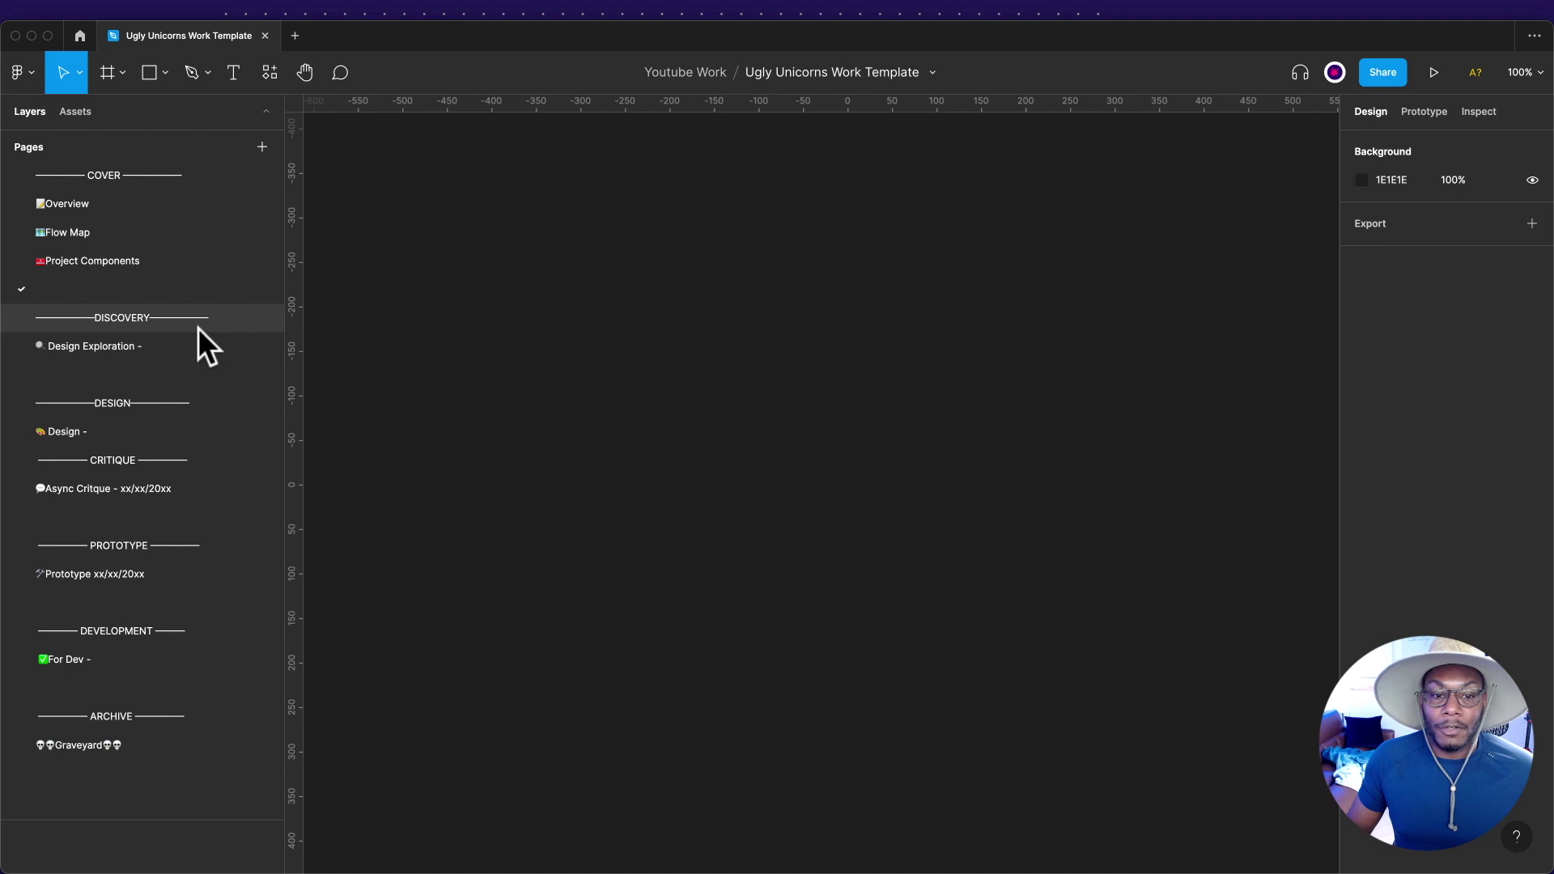
{"action": "left_click", "coordinate": [241, 323]}
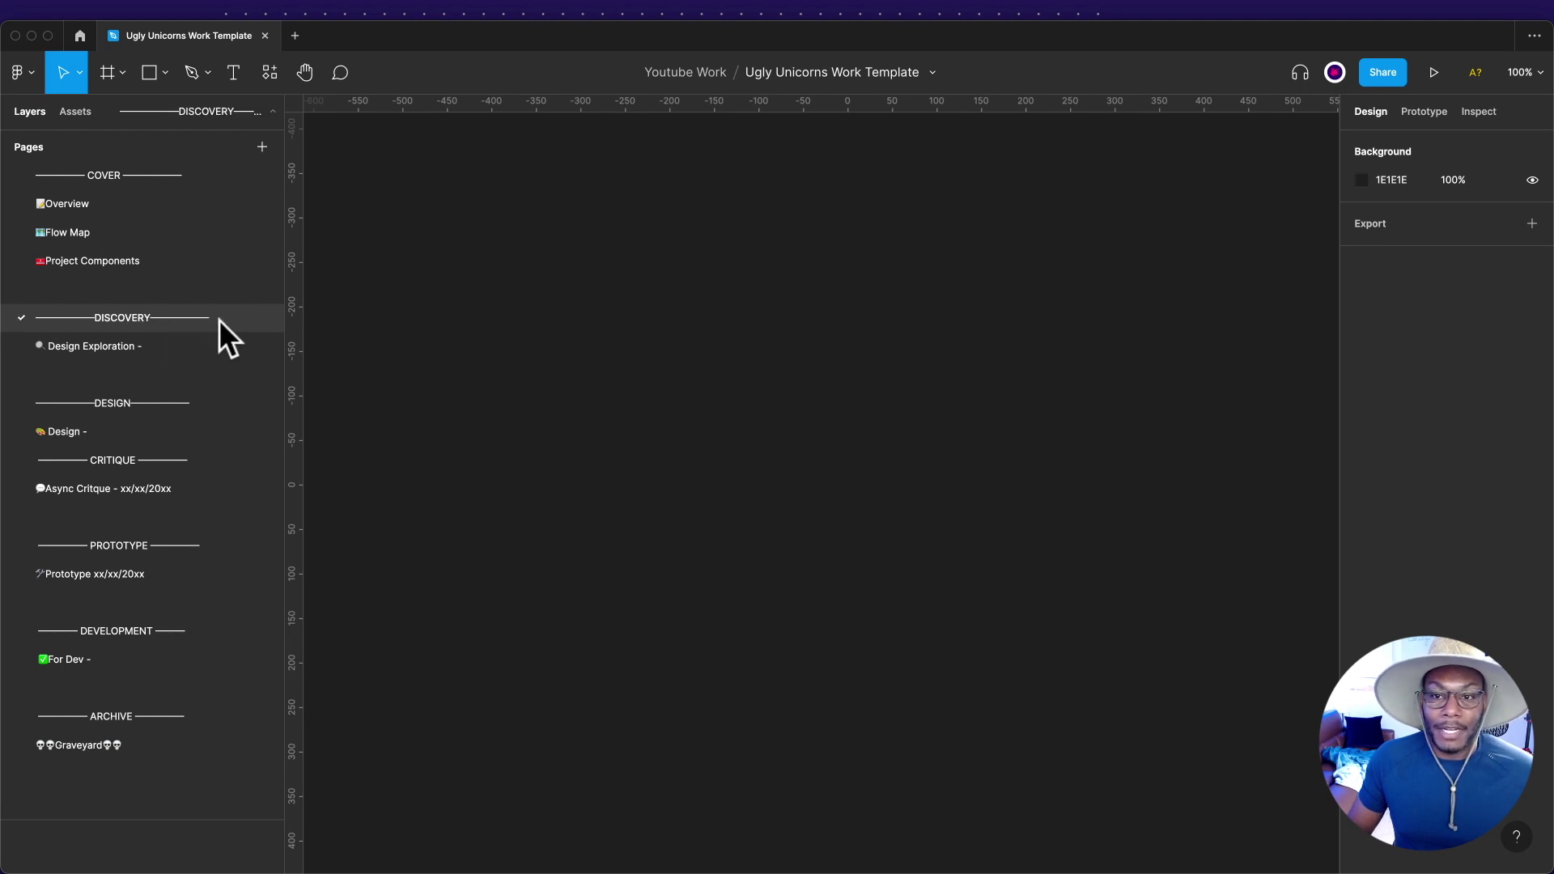
{"action": "left_click", "coordinate": [183, 347]}
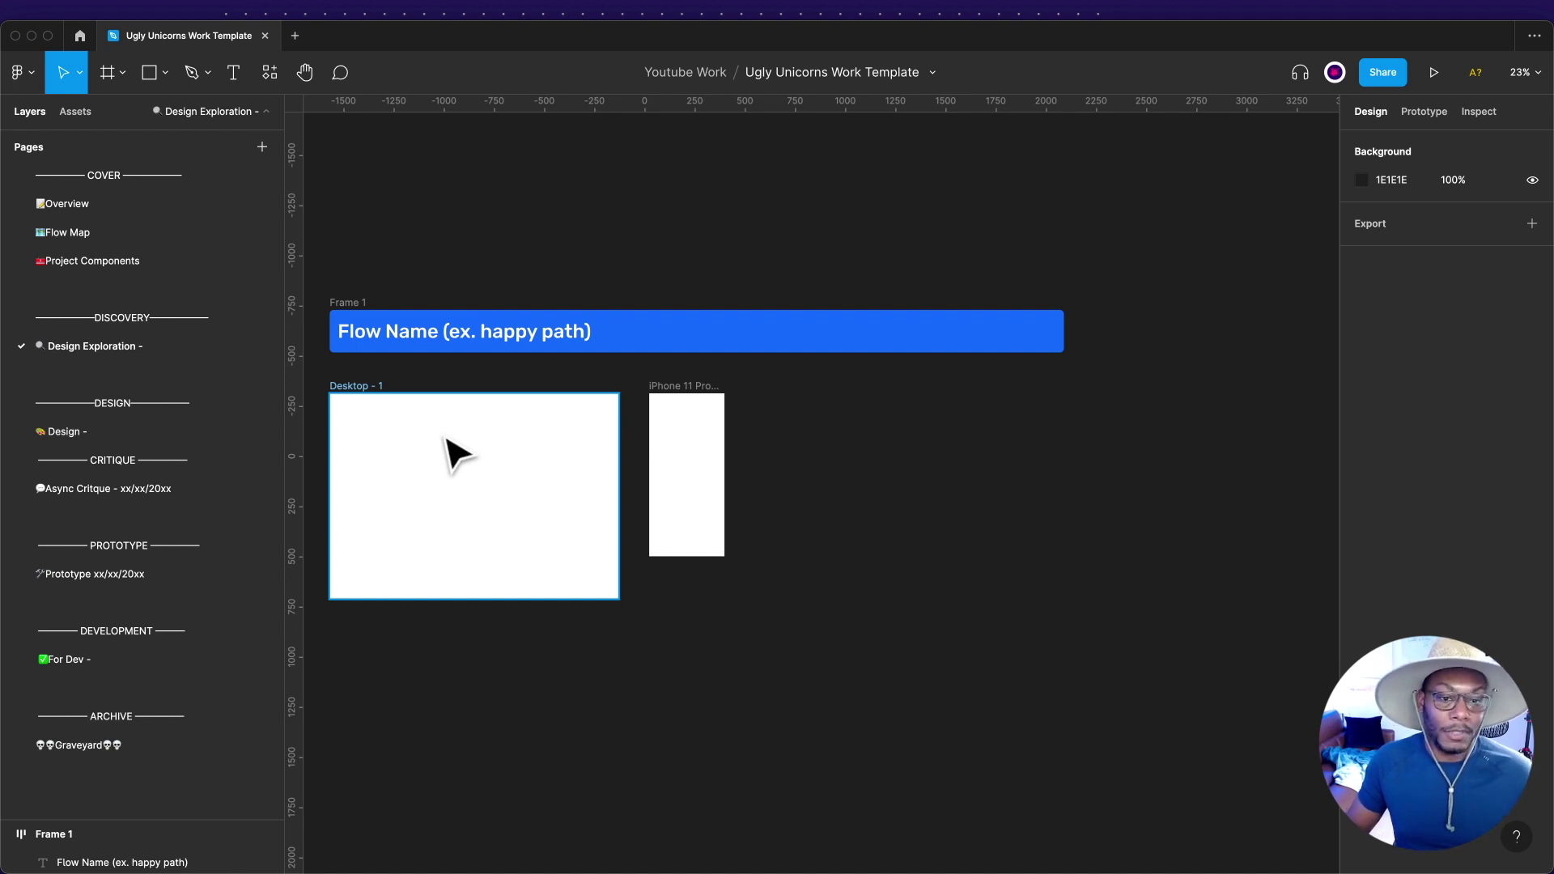
Wrap the Flow Name banner and screen frames in a parent frame and duplicate it below.
{"action": "scroll", "coordinate": [465, 331], "scroll_direction": "left", "scroll_amount": 3}
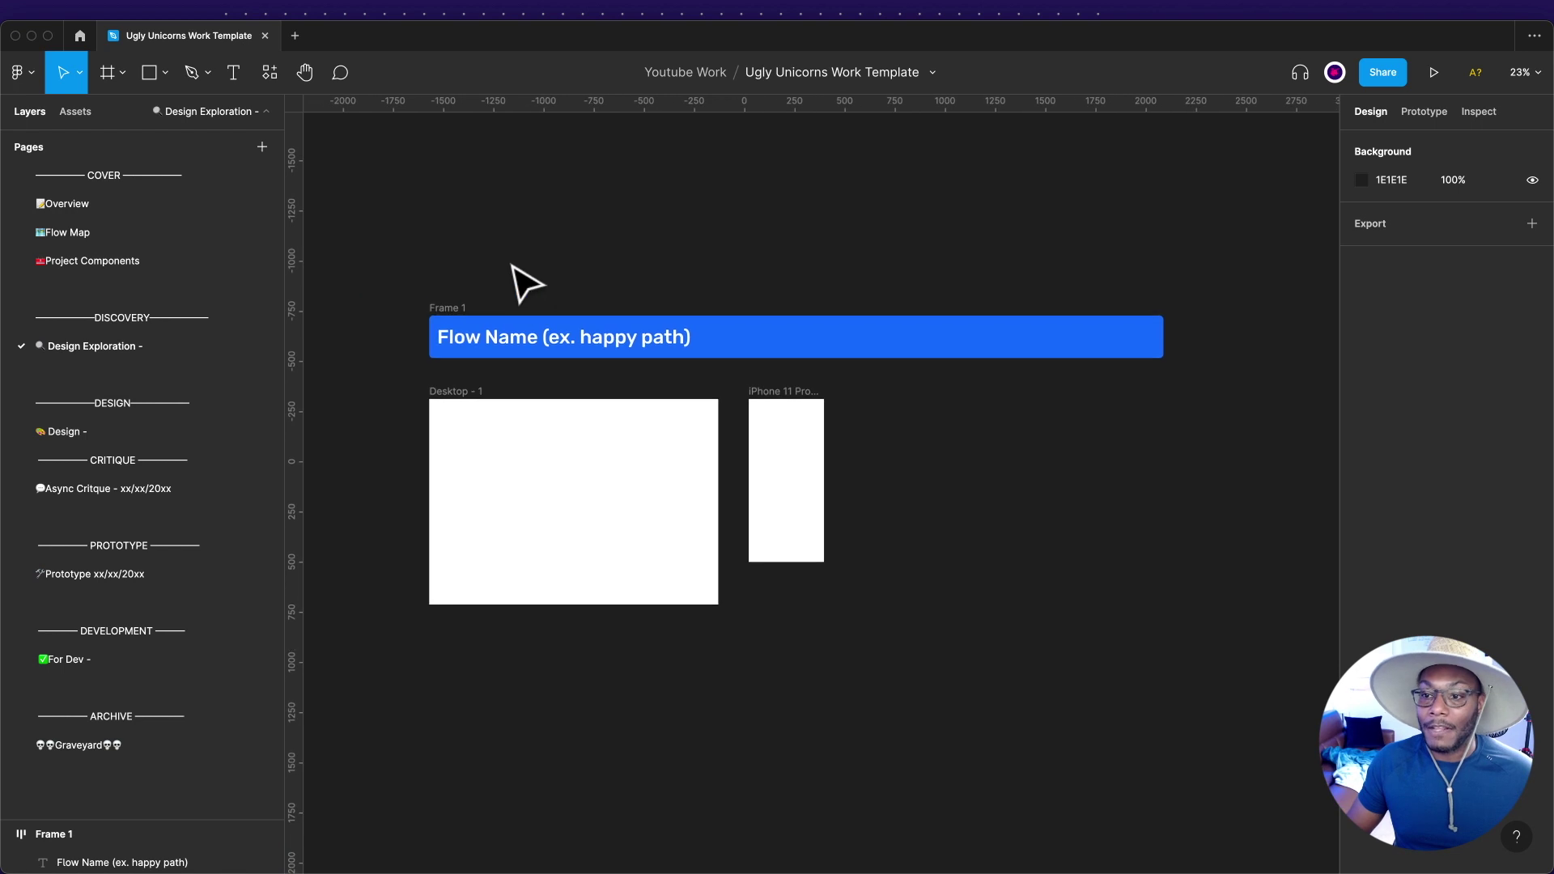
{"action": "left_click", "coordinate": [448, 309]}
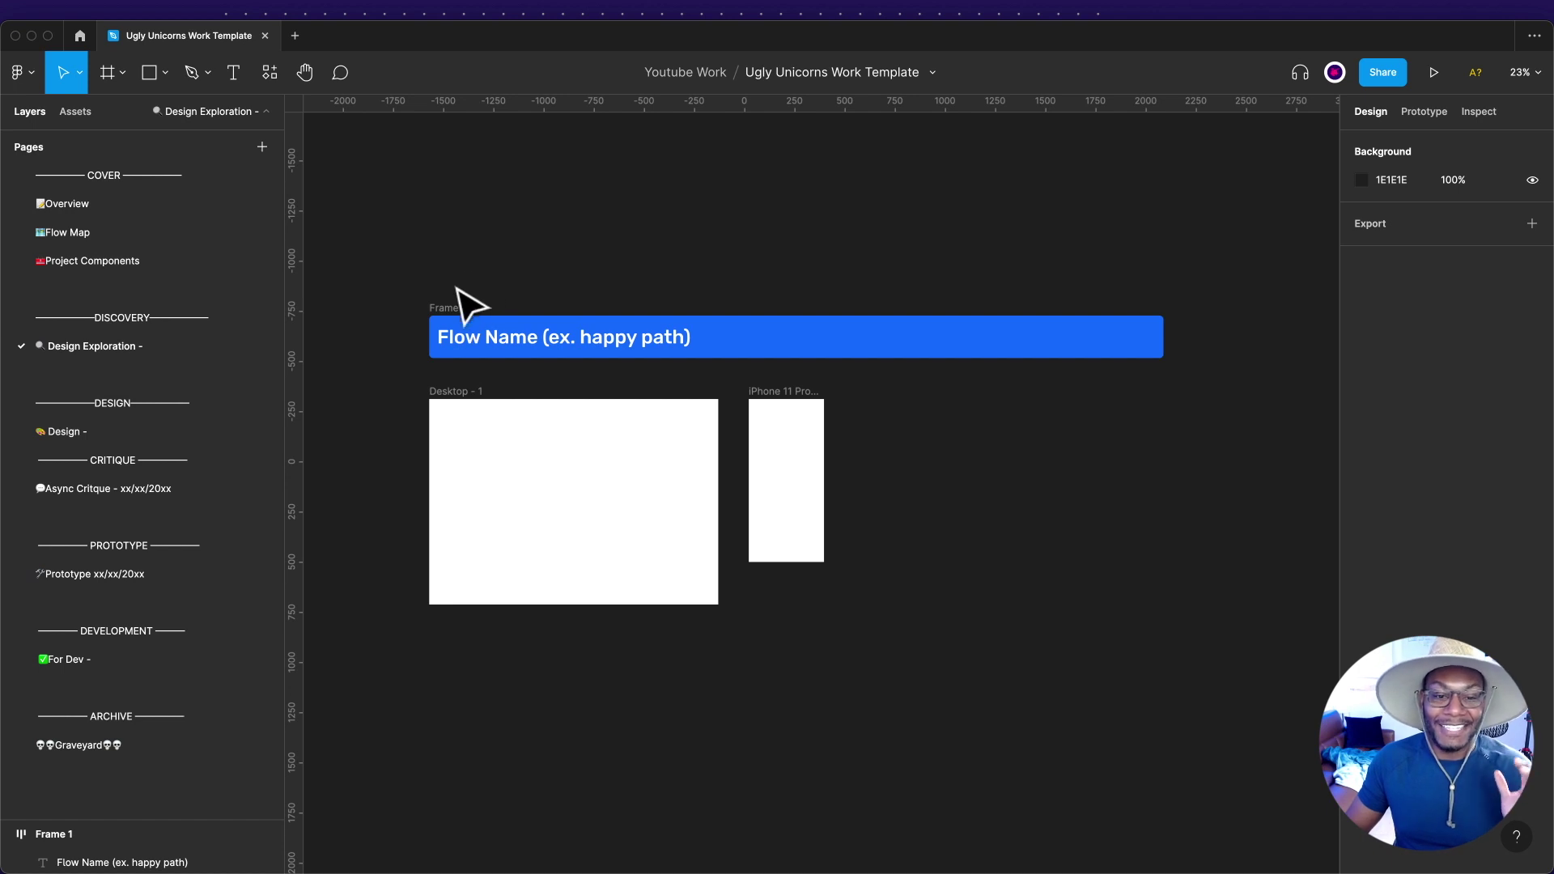
{"action": "scroll", "coordinate": [476, 279], "scroll_direction": "down", "scroll_amount": 2}
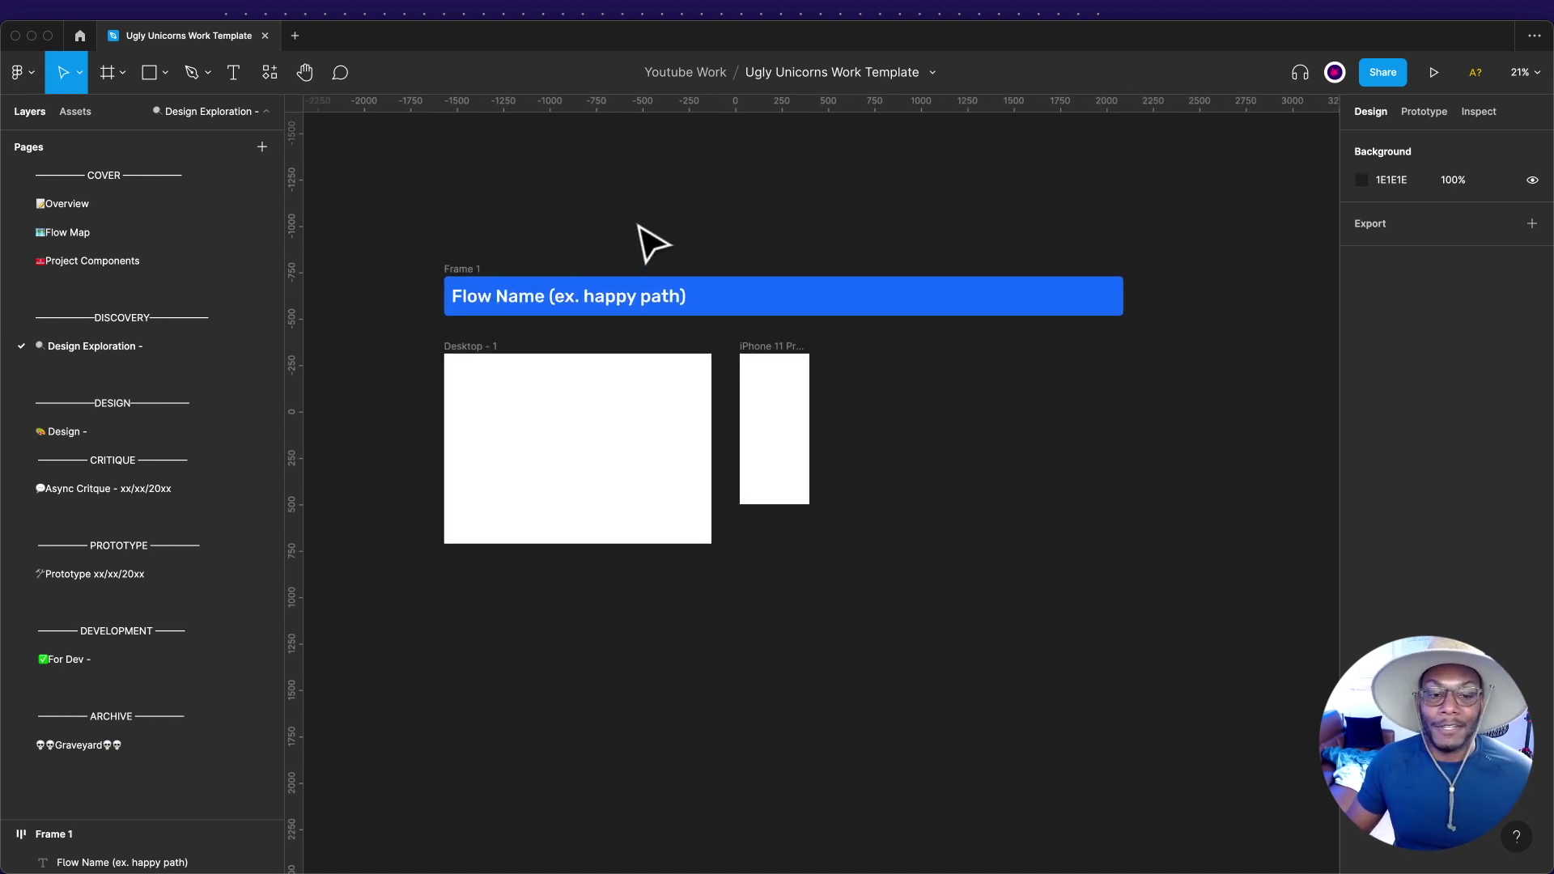
{"action": "scroll", "coordinate": [640, 227], "scroll_direction": "down", "scroll_amount": 5}
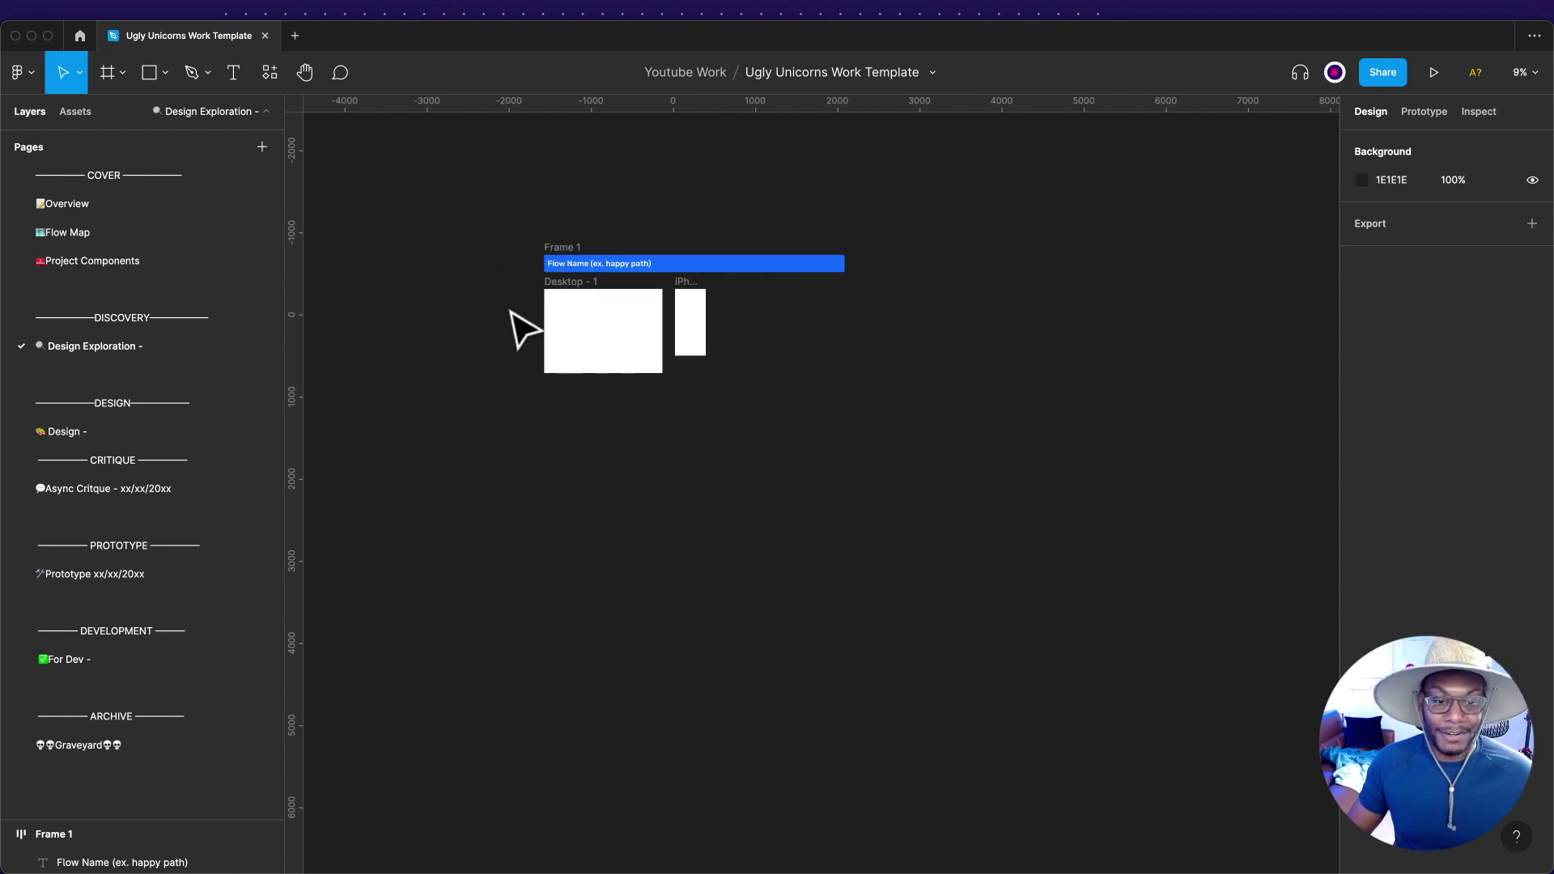
{"action": "scroll", "coordinate": [528, 267], "scroll_direction": "up", "scroll_amount": 3}
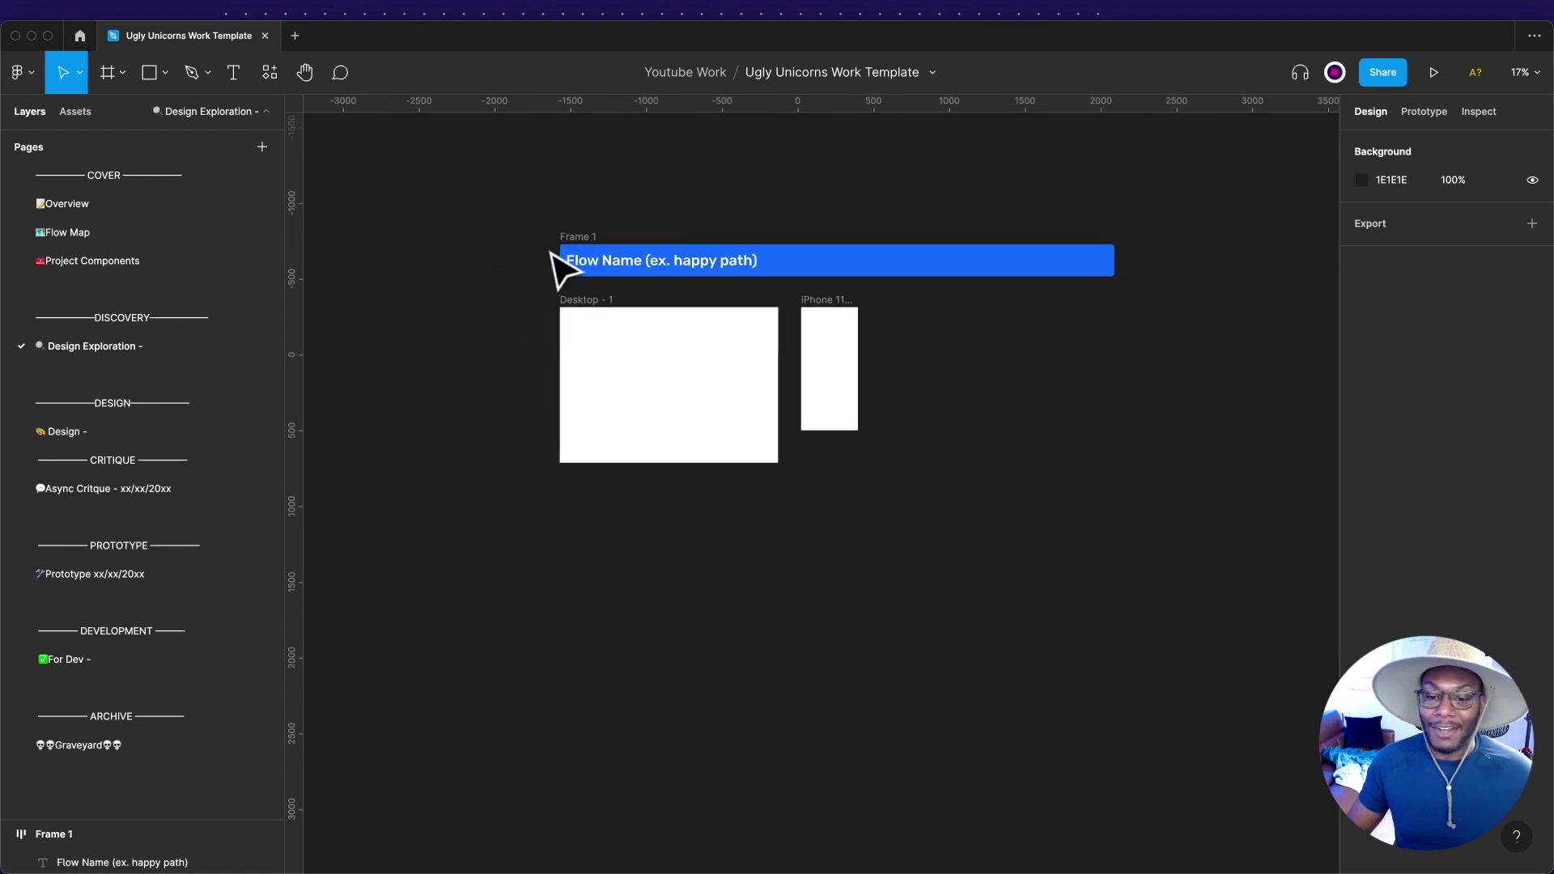
{"action": "left_click", "coordinate": [590, 243]}
{"action": "key", "text": "ctrl+alt+g"}
{"action": "left_click_drag", "start_coordinate": [479, 192], "coordinate": [1125, 557]}
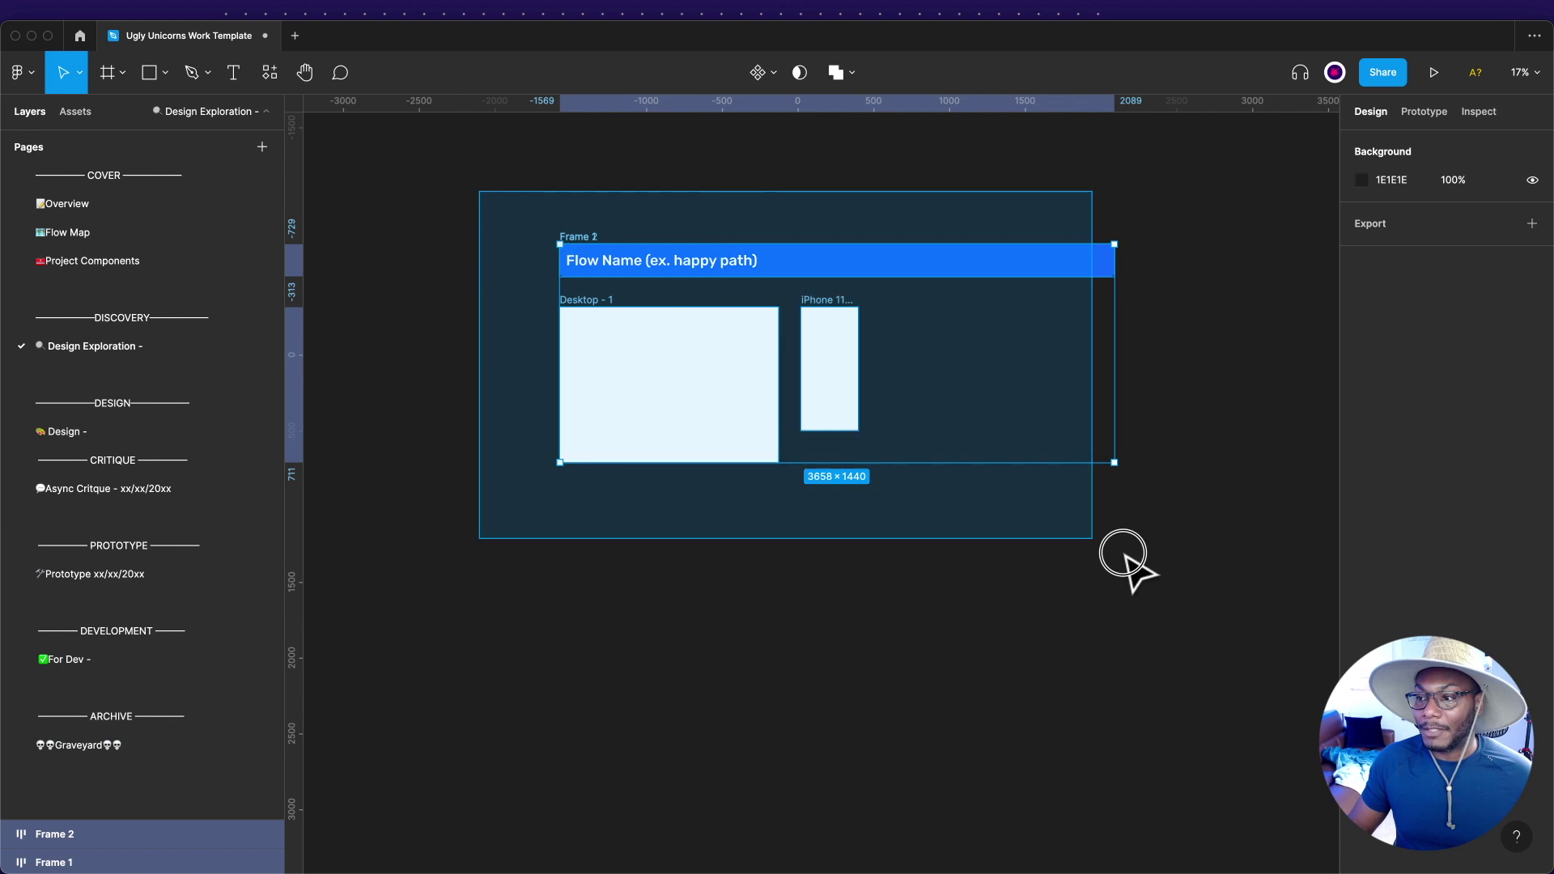
{"action": "left_click_drag", "start_coordinate": [659, 284], "coordinate": [654, 564]}
Try auto layout on both flow bars and undo each change.
{"action": "left_click", "coordinate": [693, 229]}
{"action": "key", "text": "shift+a"}
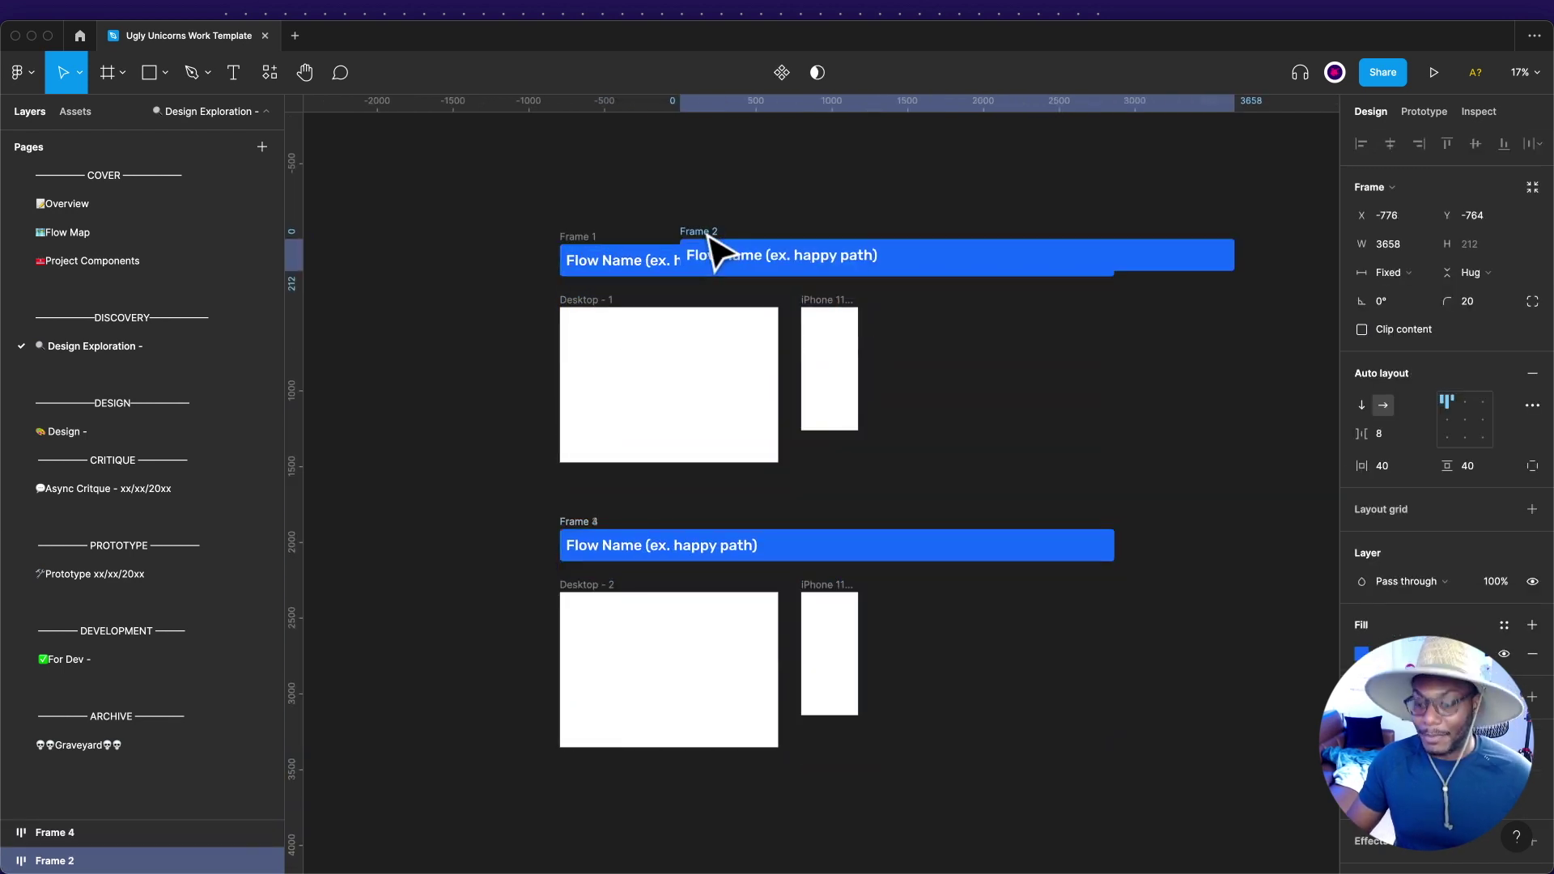
{"action": "key", "text": "ctrl+z"}
{"action": "left_click", "coordinate": [598, 524]}
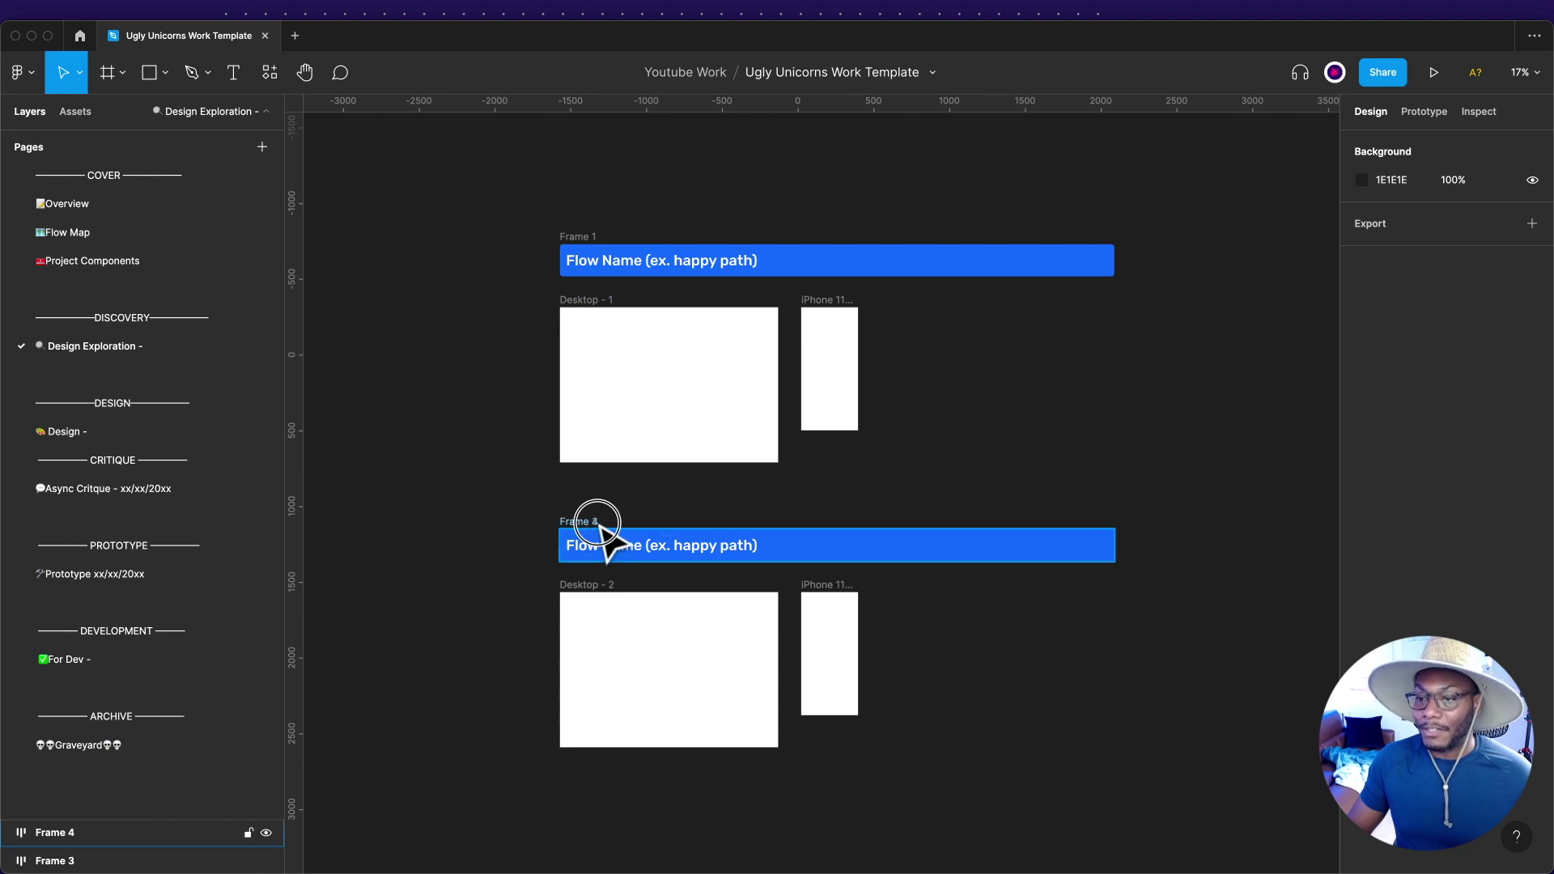
{"action": "key", "text": "shift+a"}
{"action": "key", "text": "ctrl+z"}
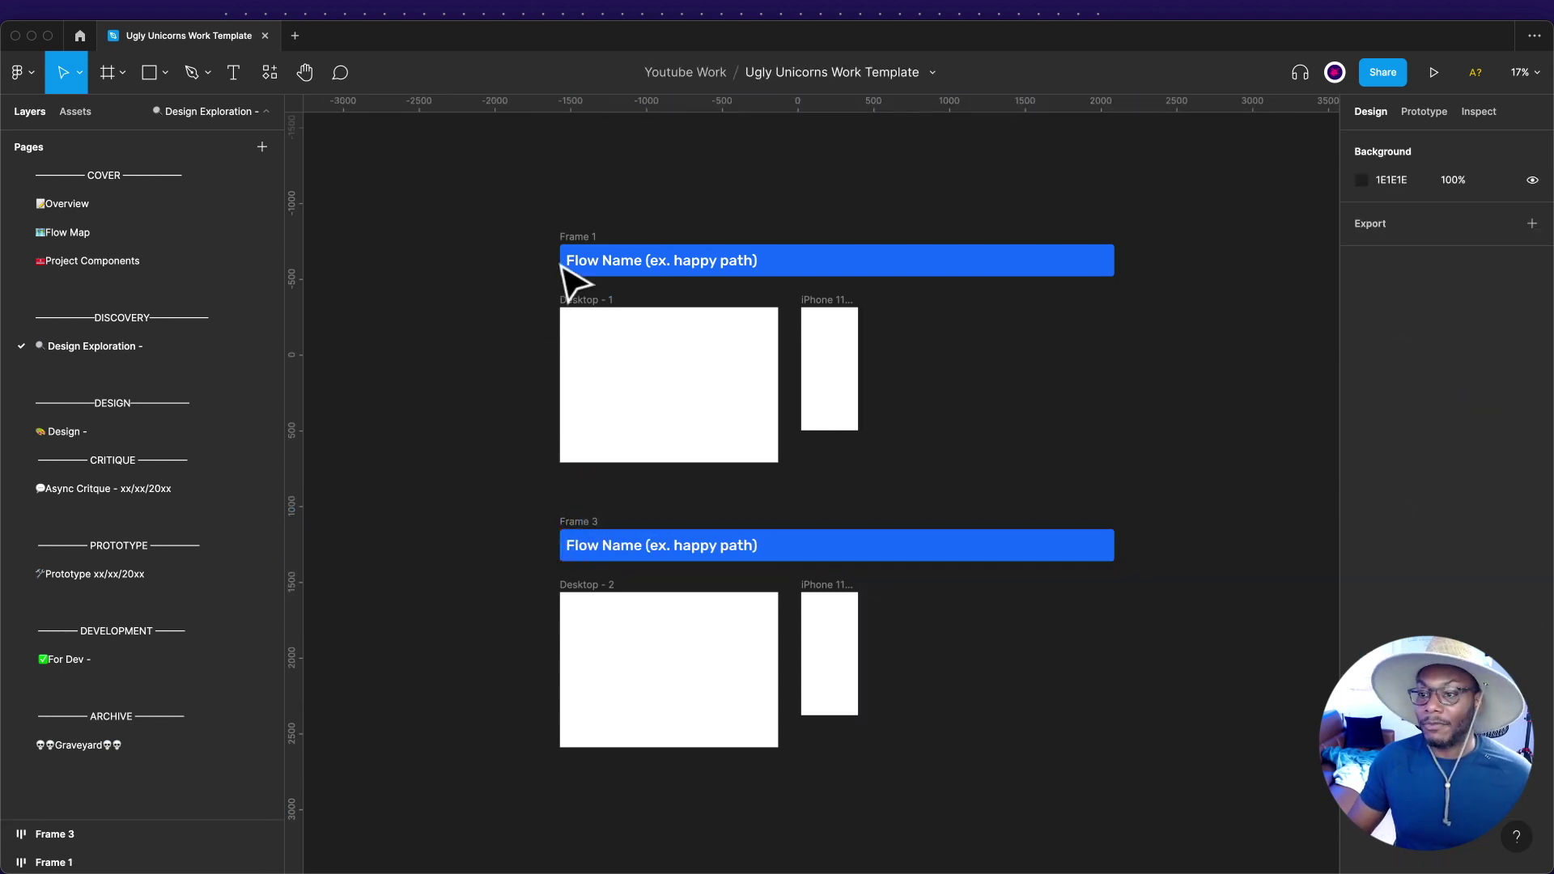
{"action": "scroll", "coordinate": [571, 279], "scroll_direction": "down", "scroll_amount": 5}
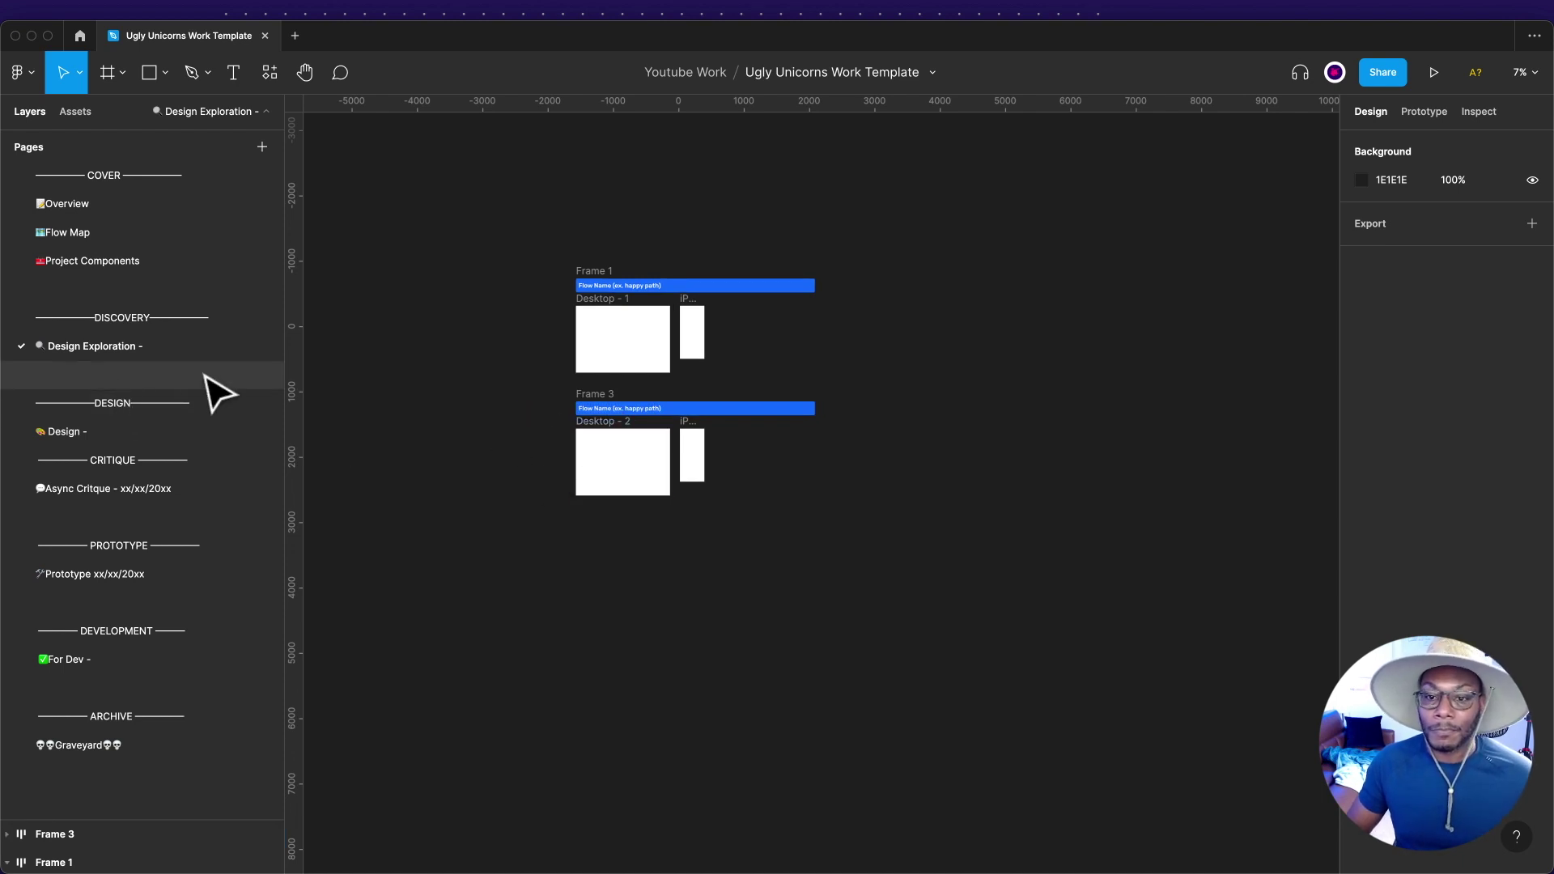
Step through the spacer, DESIGN and CRITIQUE pages, settling on the Design - page.
{"action": "left_click", "coordinate": [179, 379]}
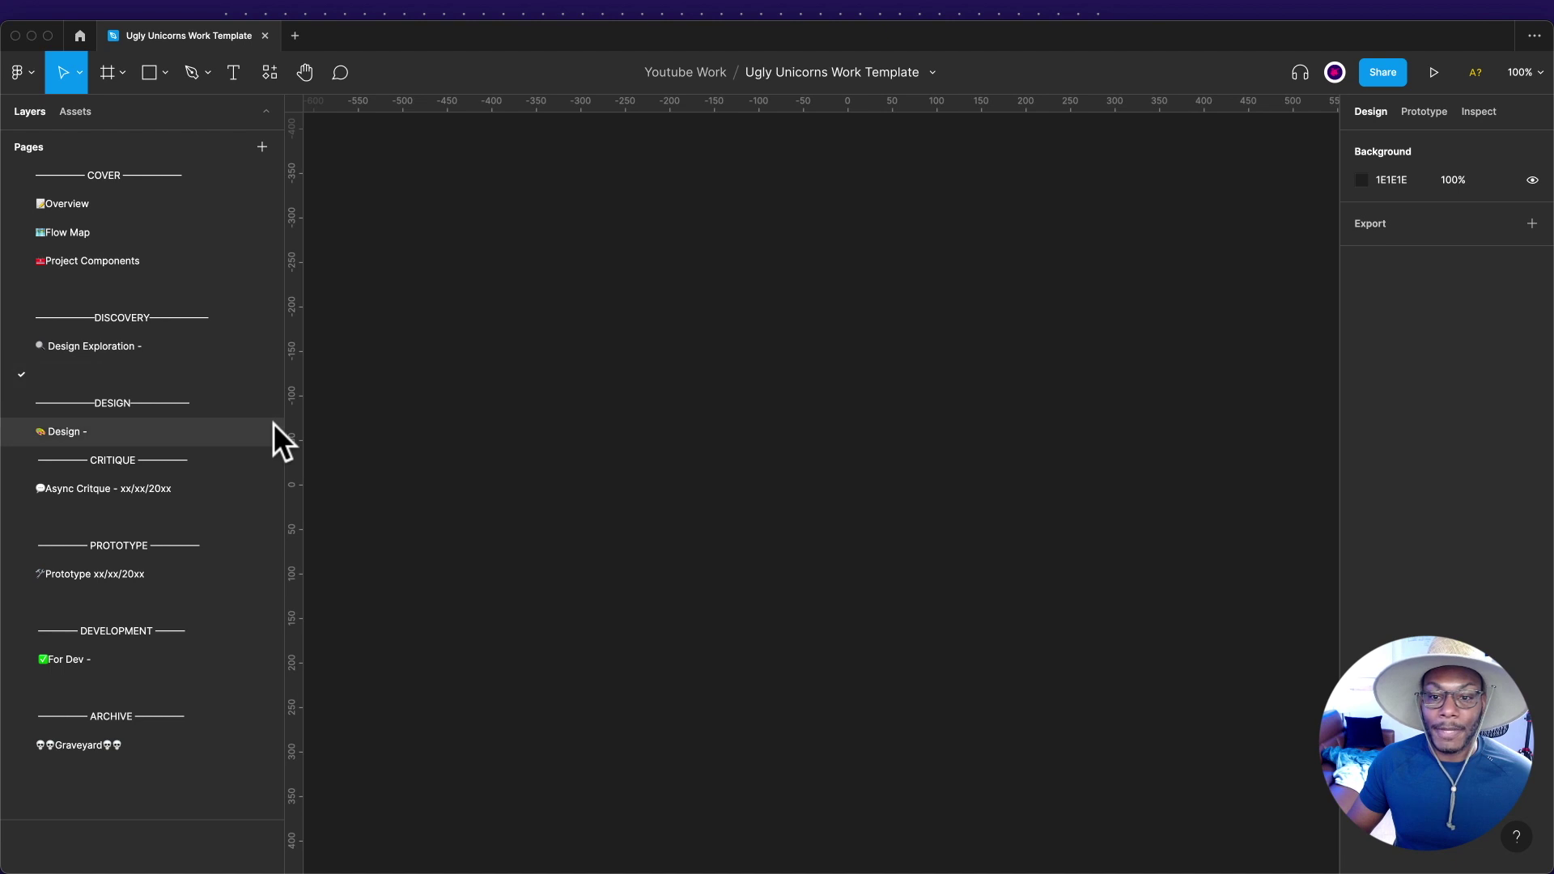
{"action": "left_click", "coordinate": [221, 407]}
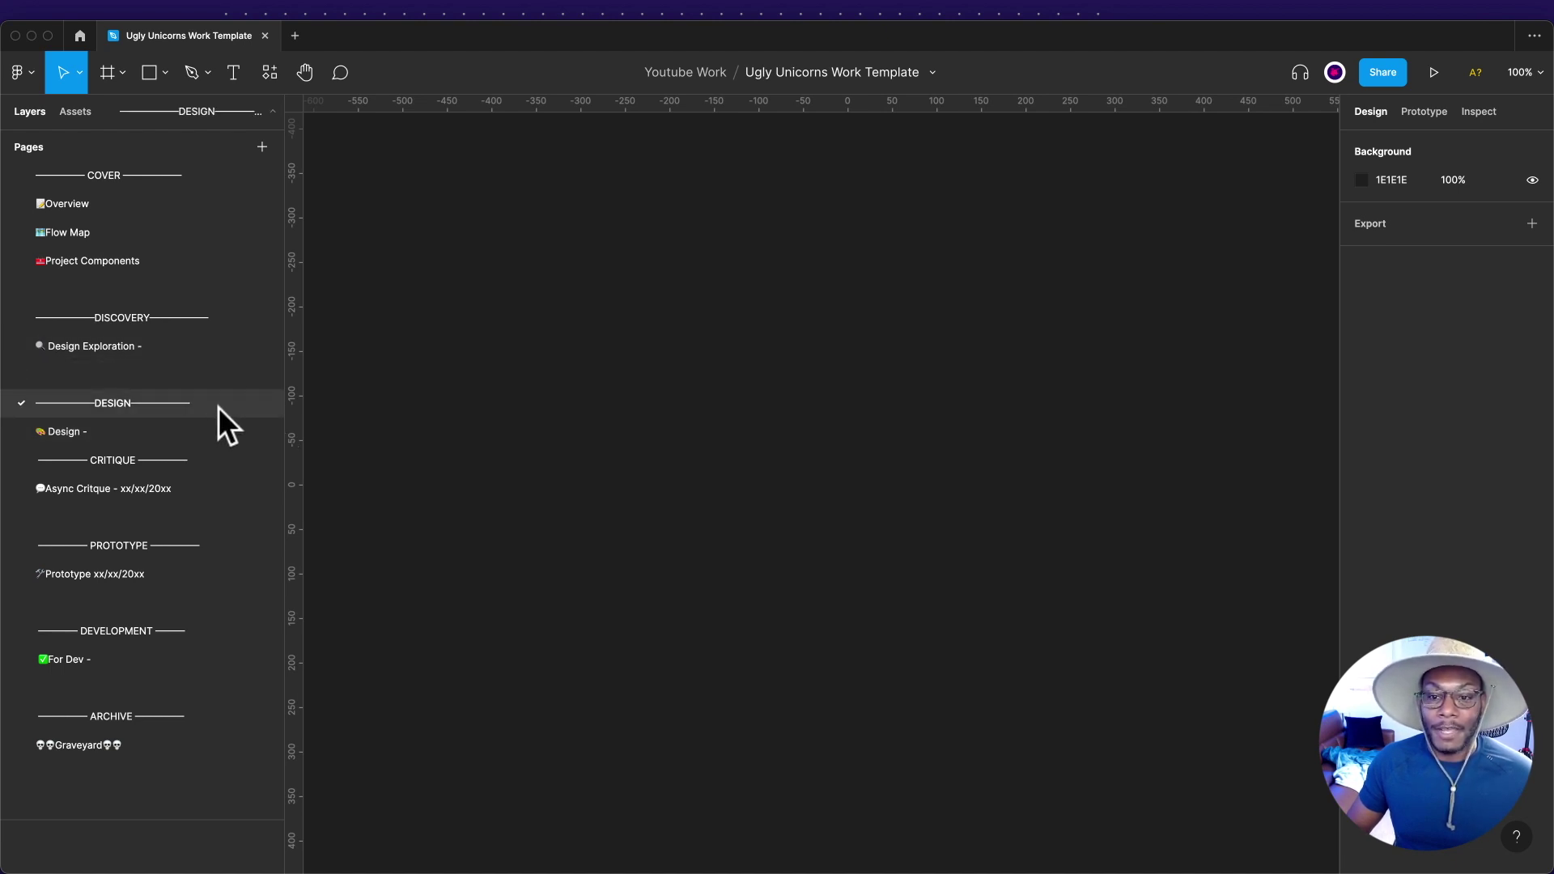
{"action": "left_click", "coordinate": [154, 437]}
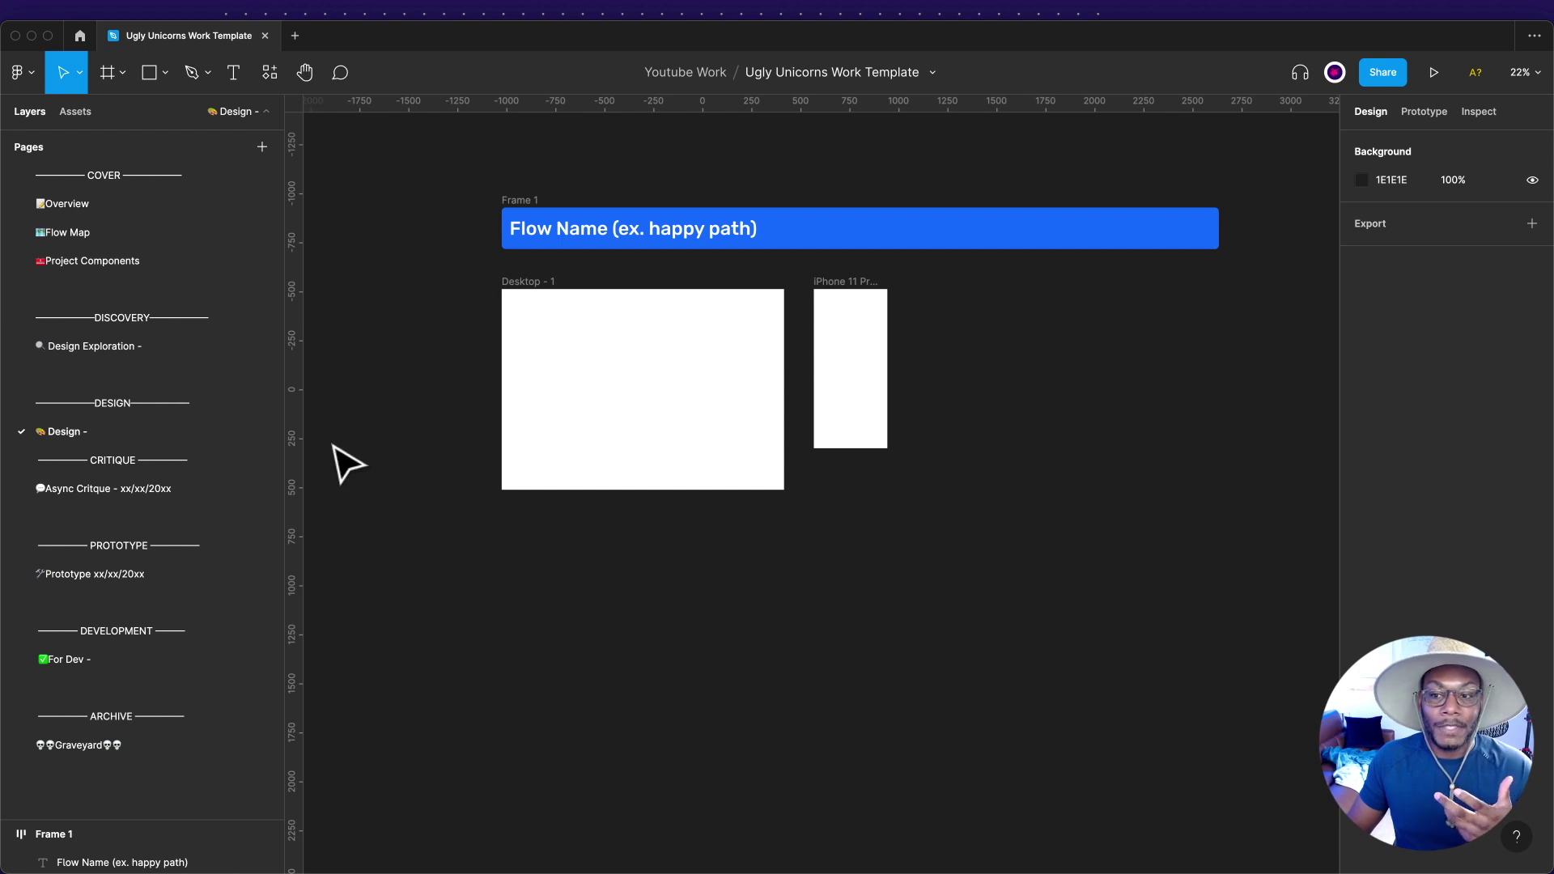
{"action": "left_click", "coordinate": [233, 463]}
{"action": "left_click", "coordinate": [216, 431]}
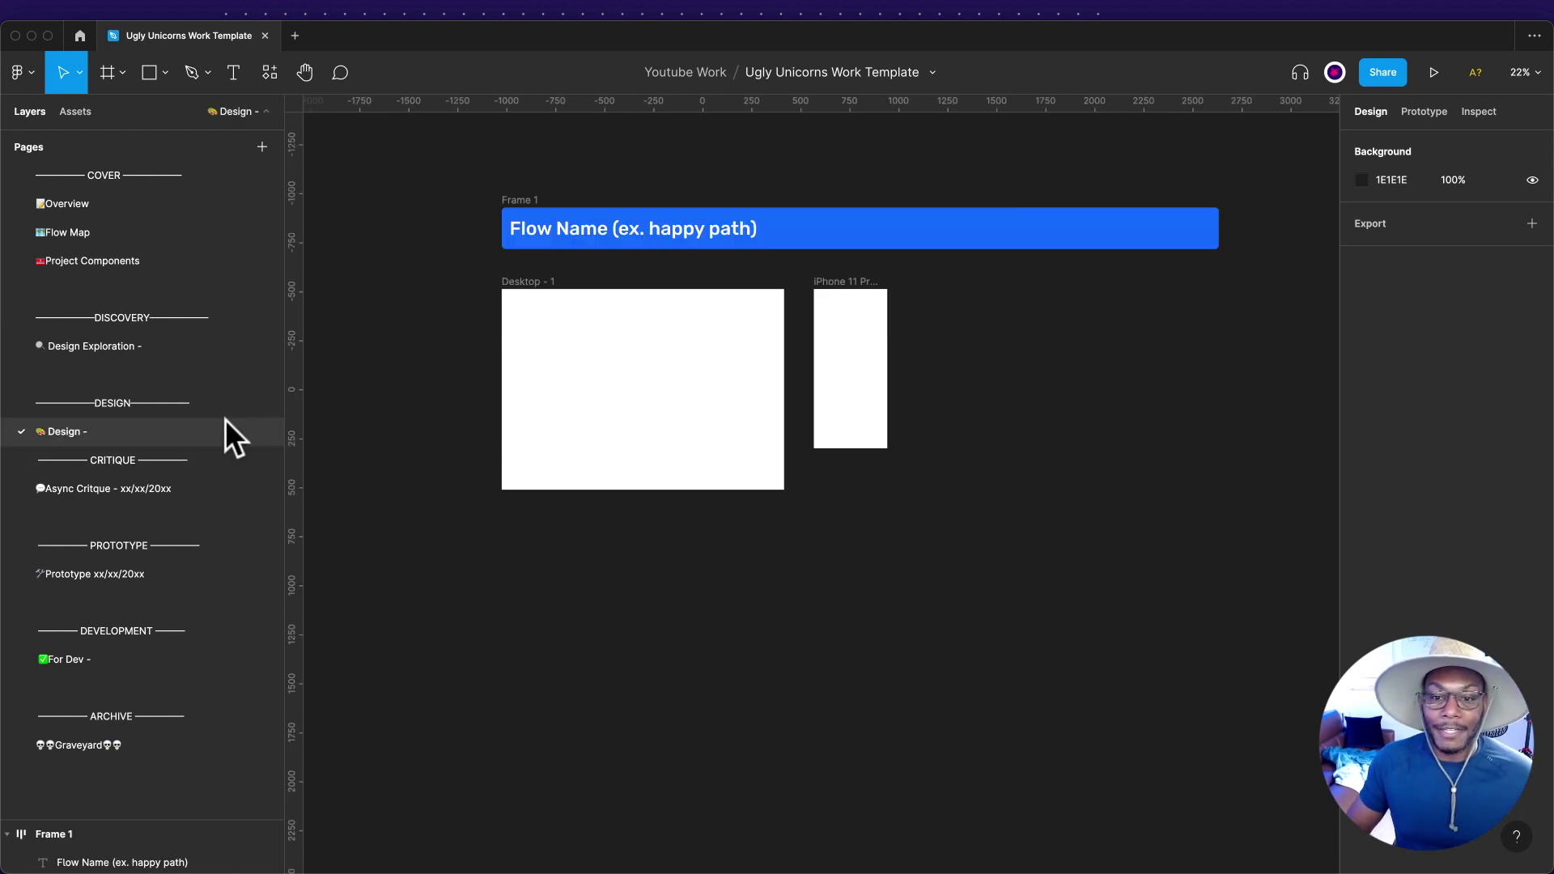
Add a blank-named page under Design -, then view the Async Critque - xx/xx/20xx page.
{"action": "left_click", "coordinate": [261, 147]}
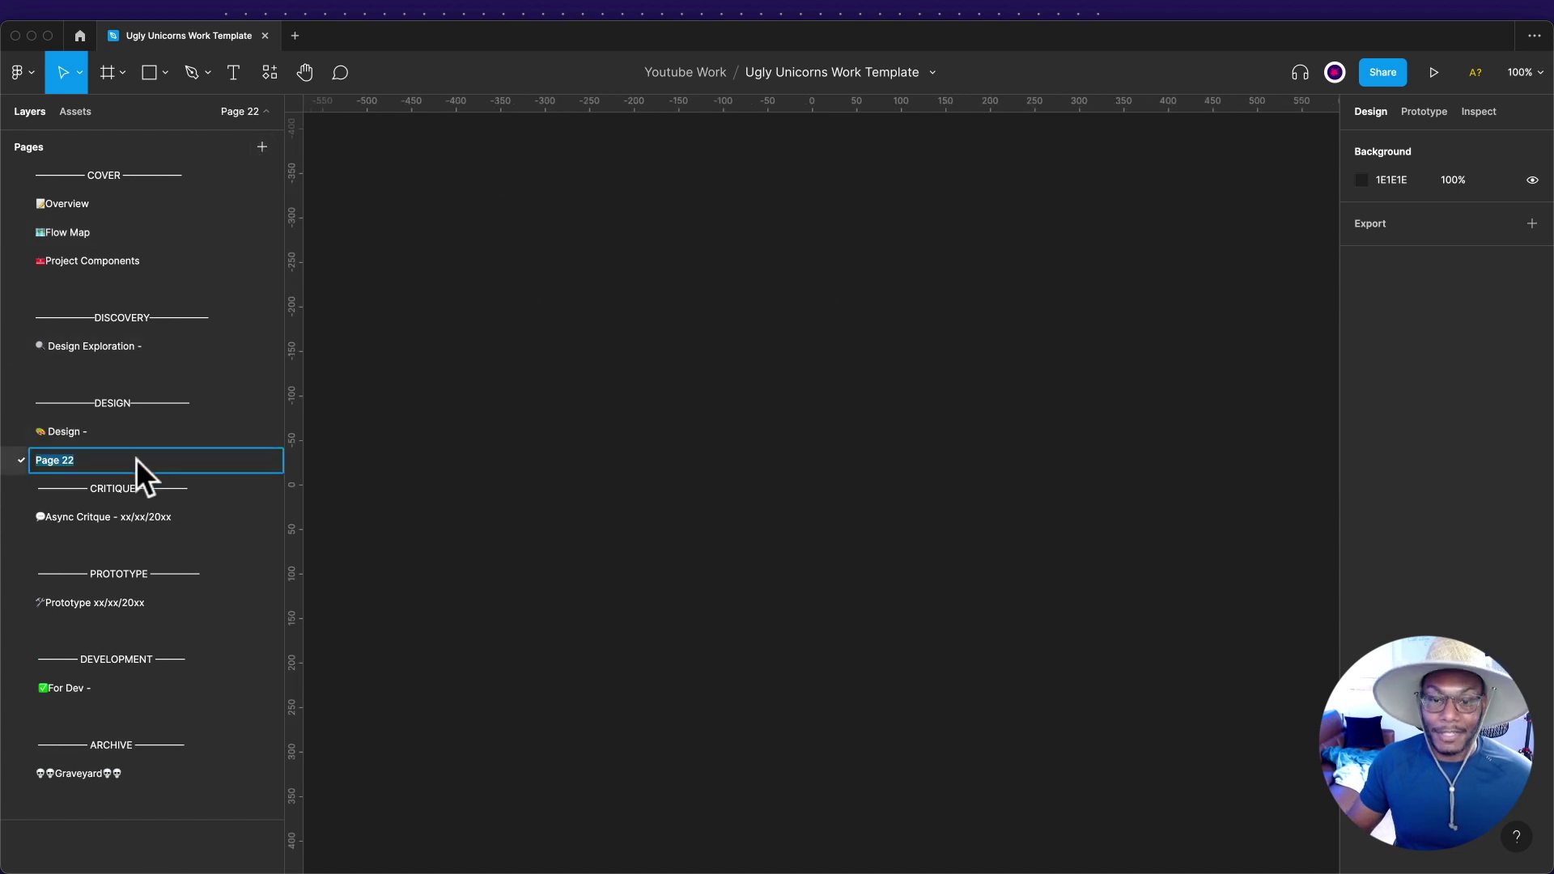
{"action": "key", "text": "BackSpace"}
{"action": "left_click", "coordinate": [240, 490]}
{"action": "left_click", "coordinate": [217, 514]}
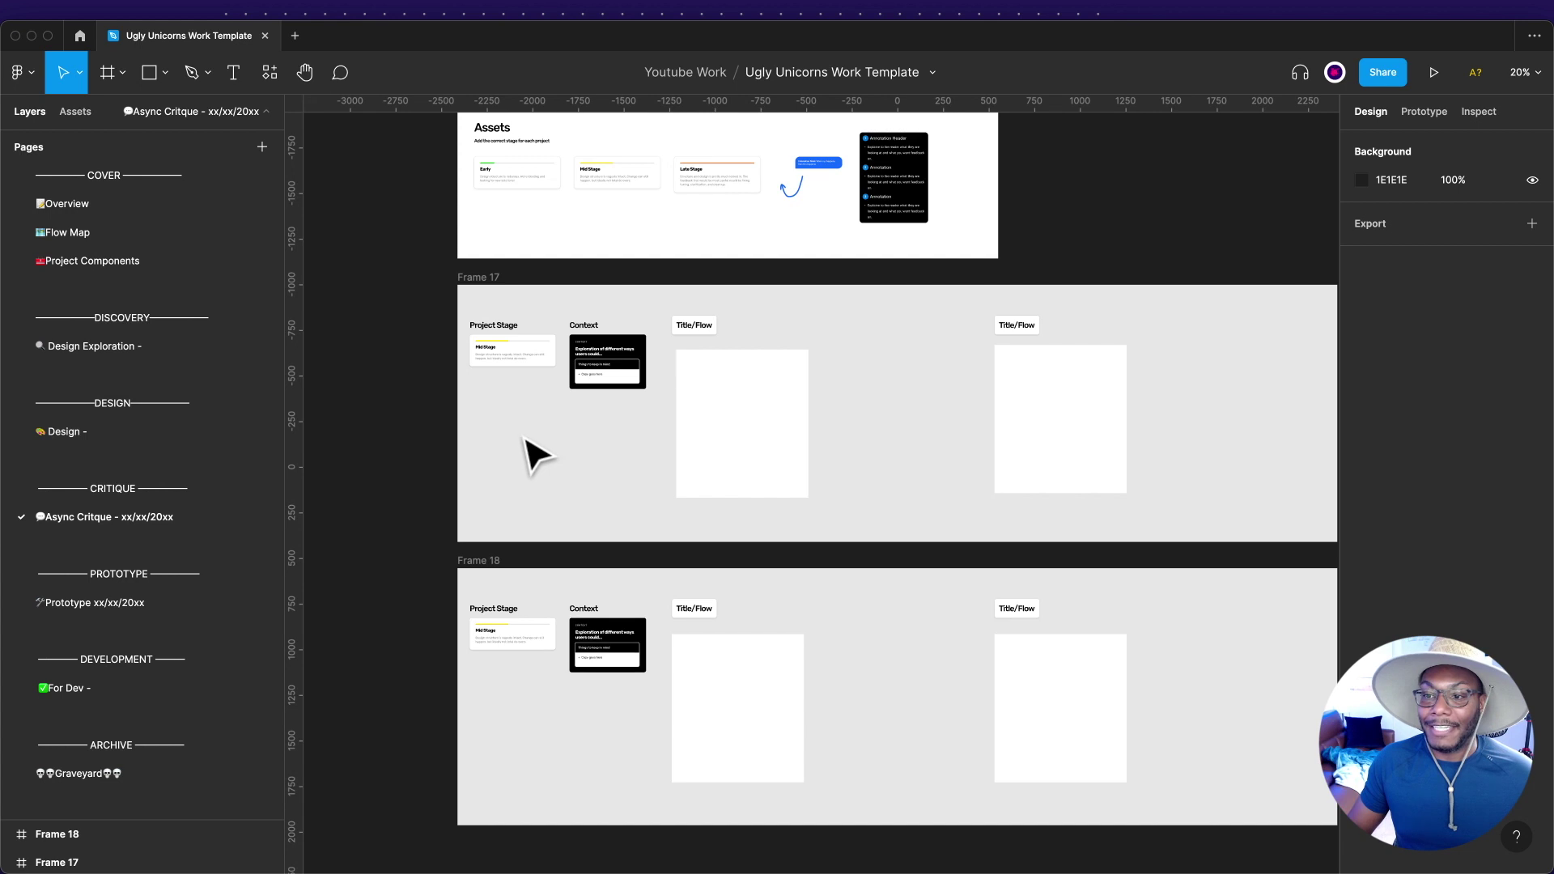
{"action": "scroll", "coordinate": [486, 429], "scroll_direction": "up", "scroll_amount": 2}
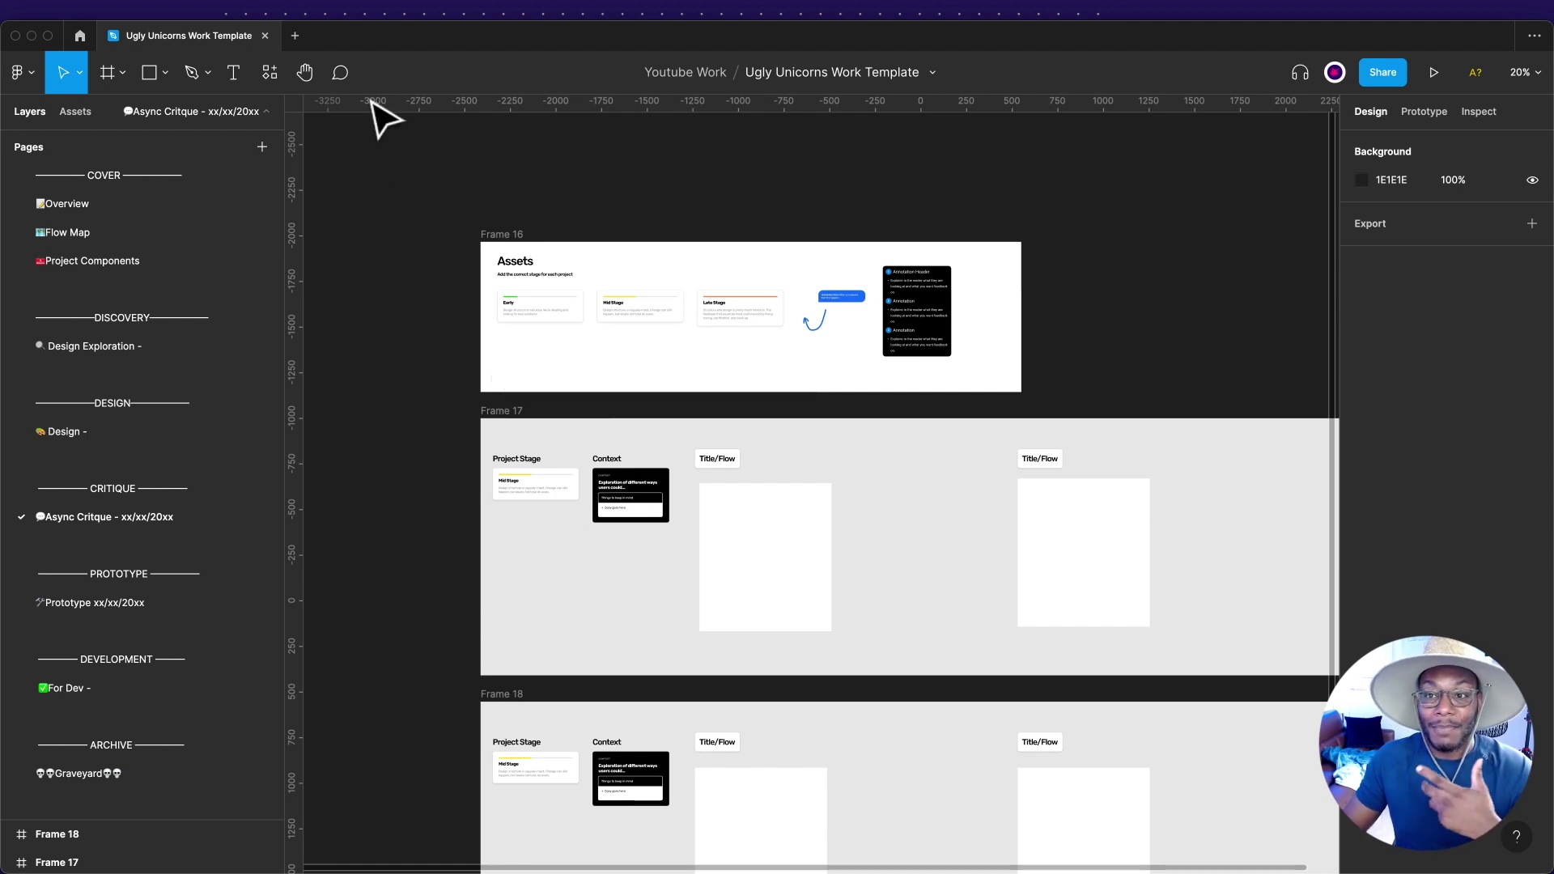
{"action": "left_click", "coordinate": [339, 74]}
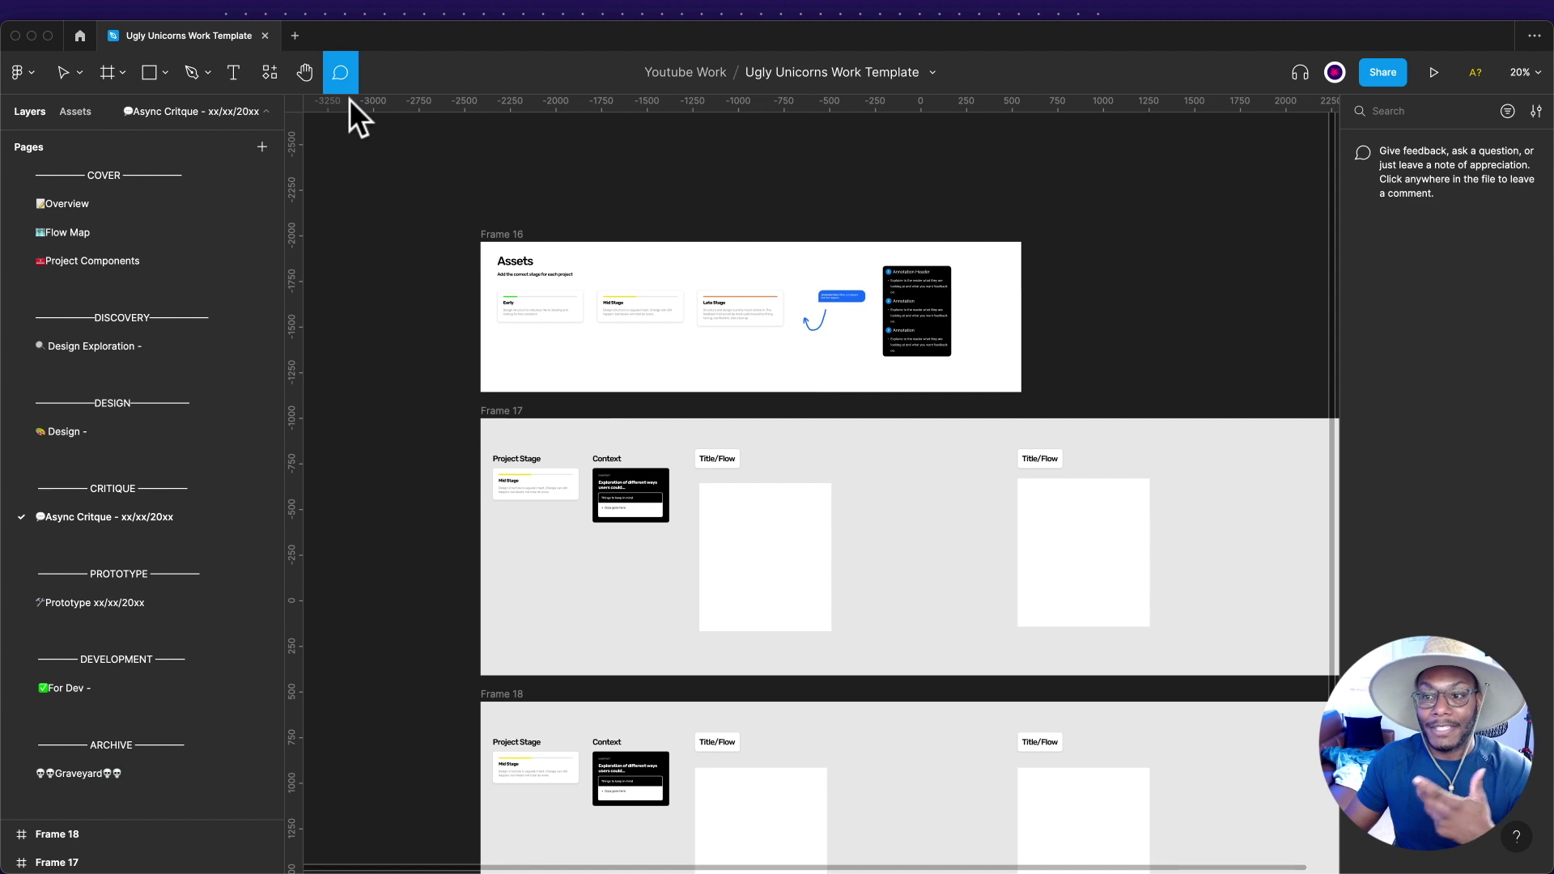
{"action": "left_click", "coordinate": [580, 230]}
{"action": "type", "text": "sdfgsb"}
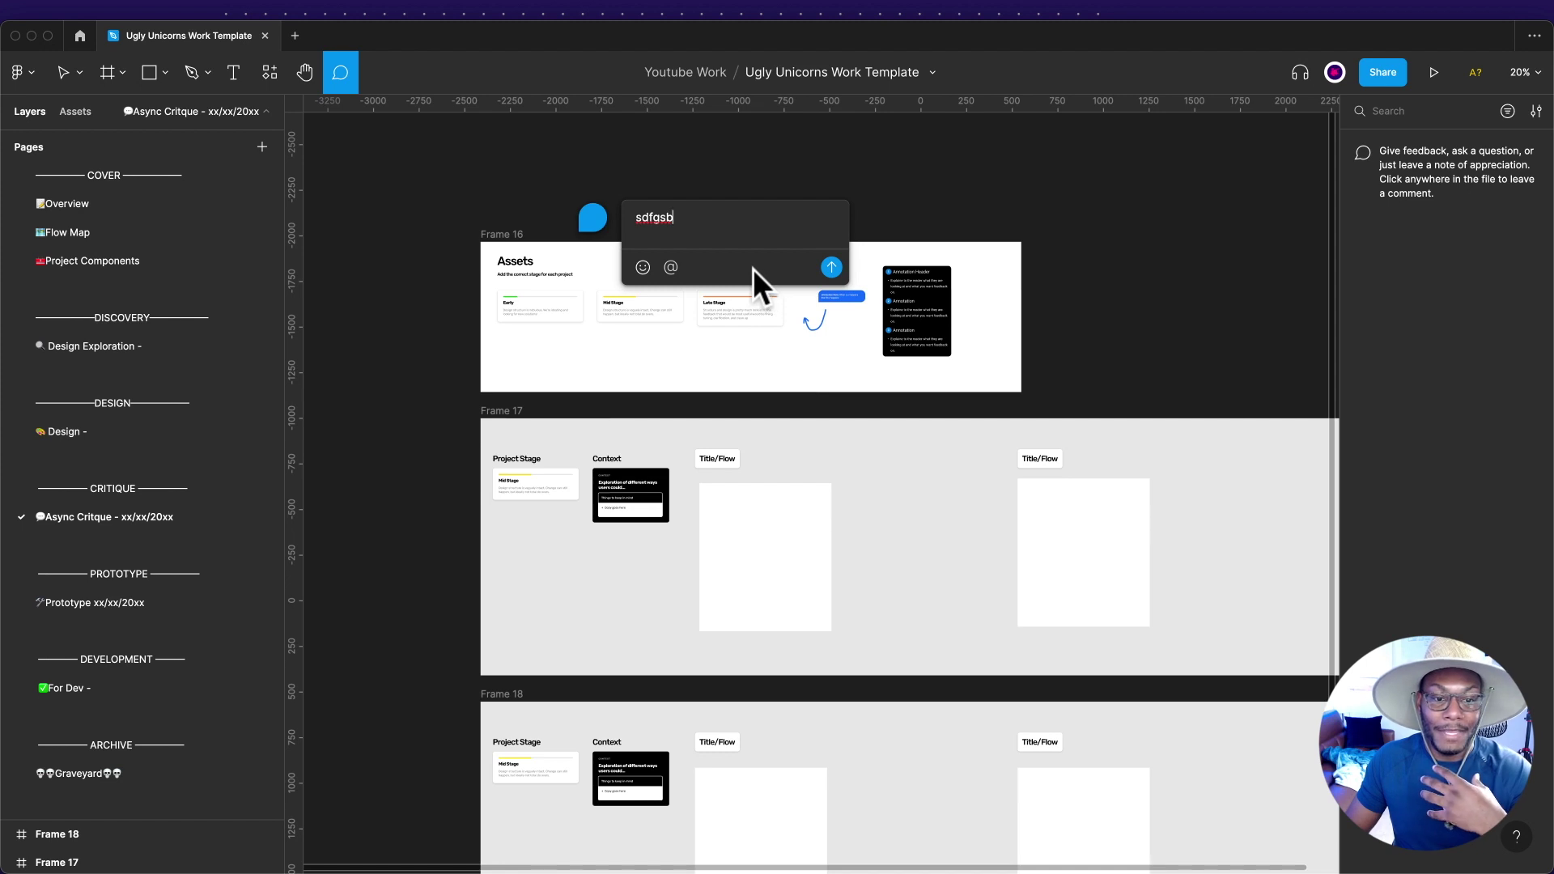
{"action": "key", "text": "super+a"}
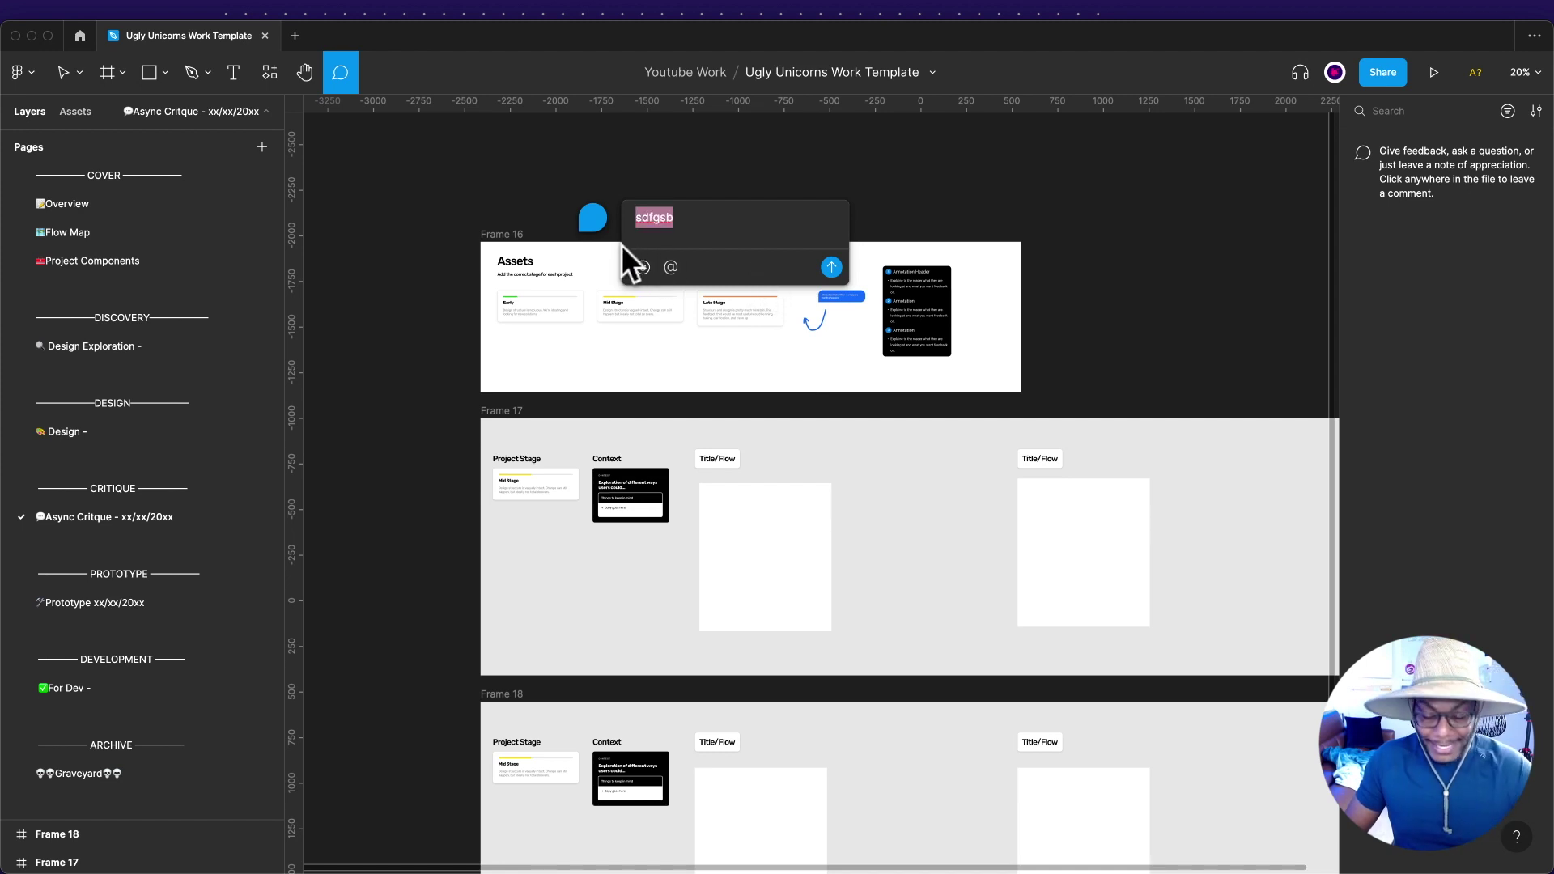
{"action": "key", "text": "BackSpace"}
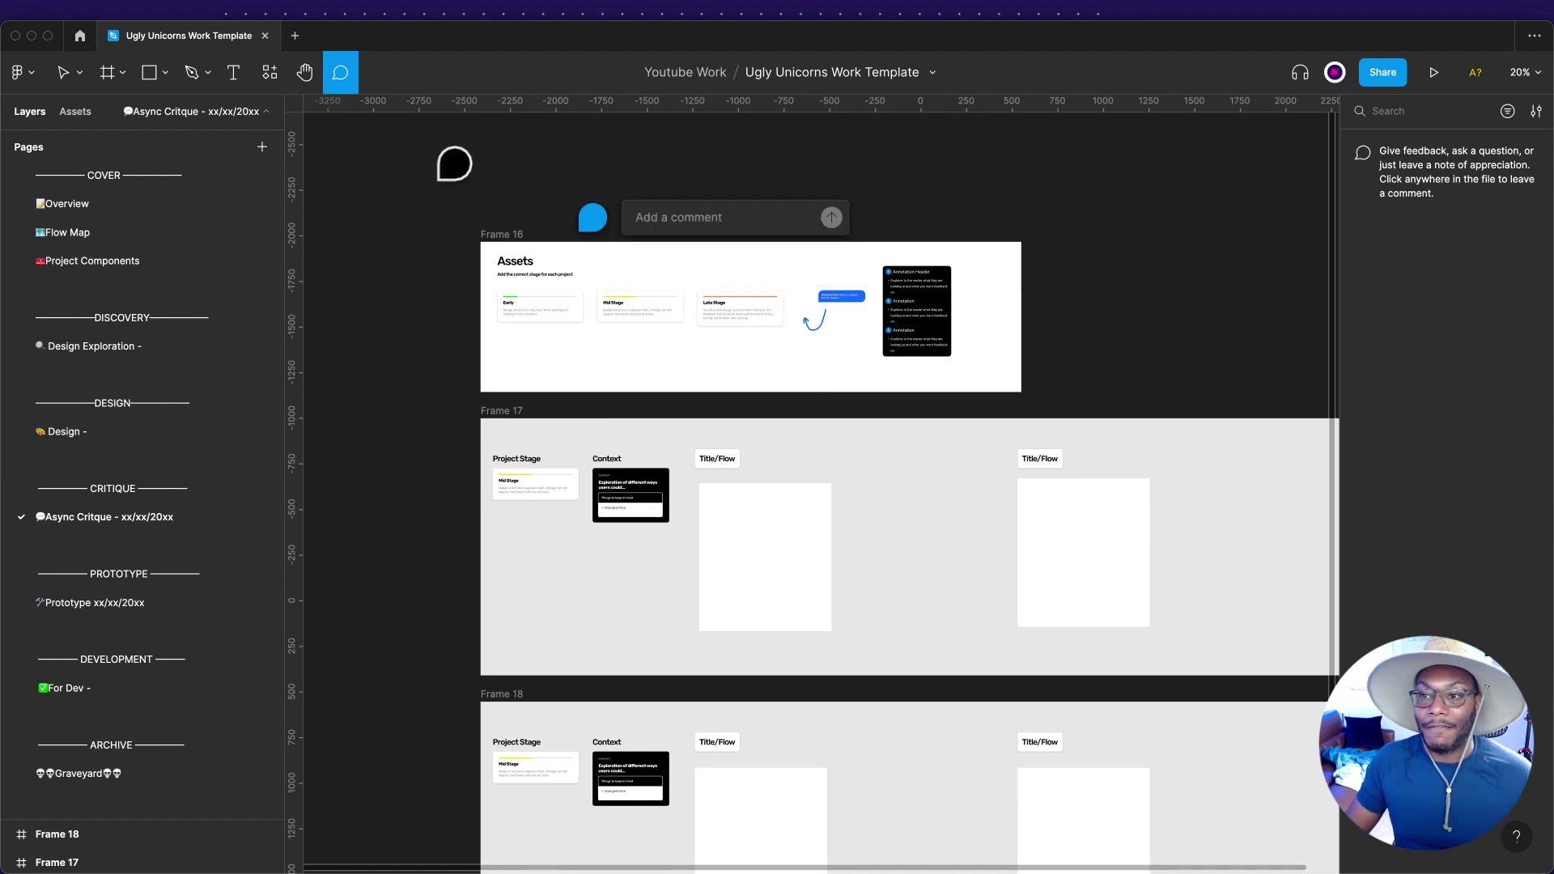
{"action": "left_click", "coordinate": [55, 74]}
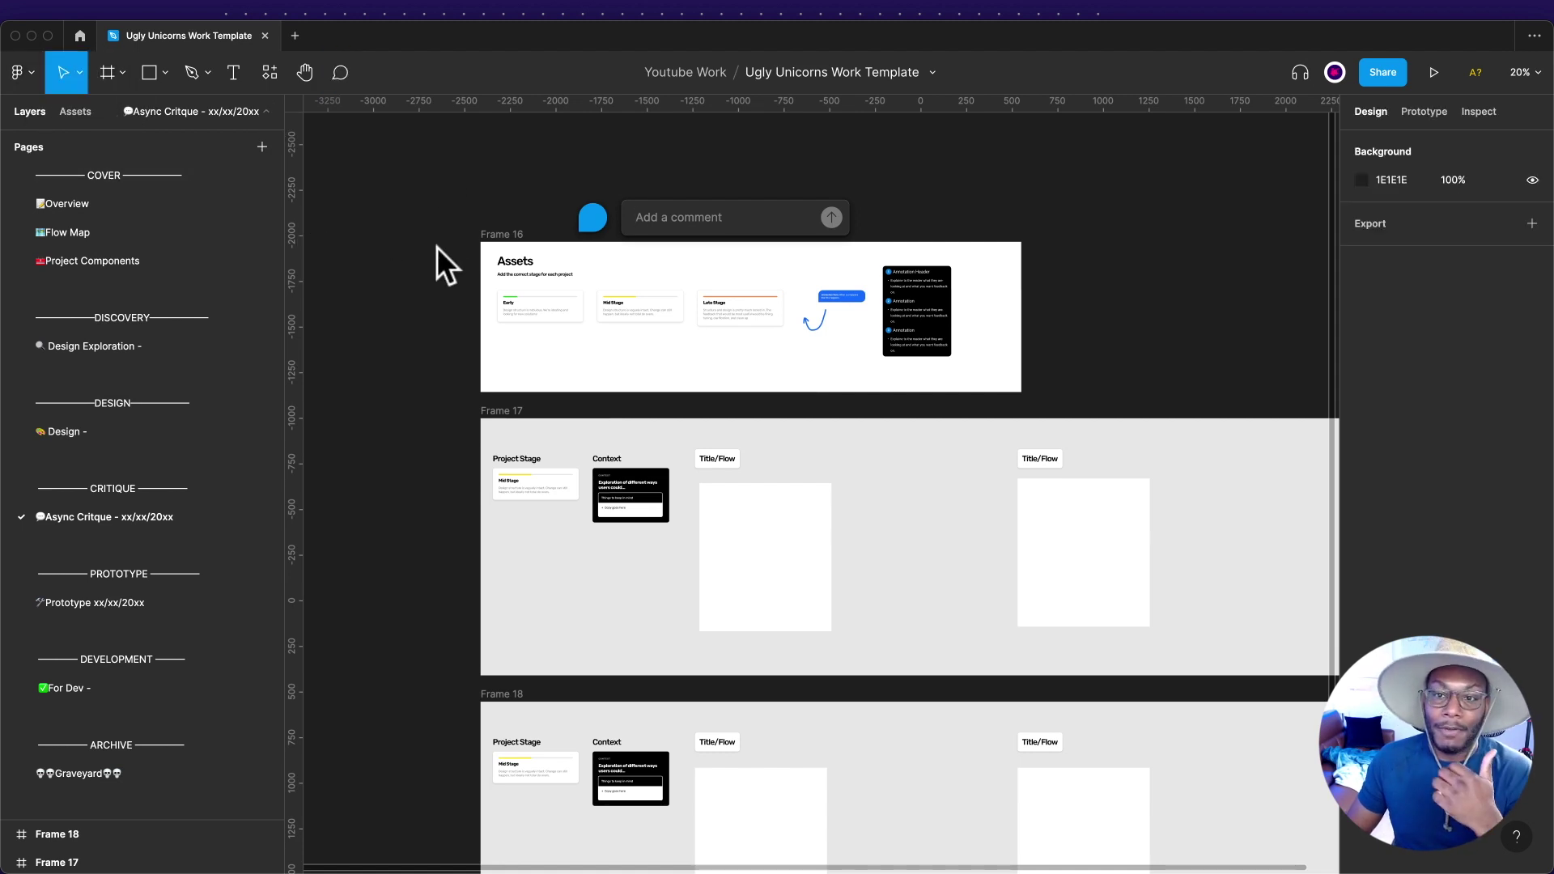
{"action": "left_click", "coordinate": [407, 204]}
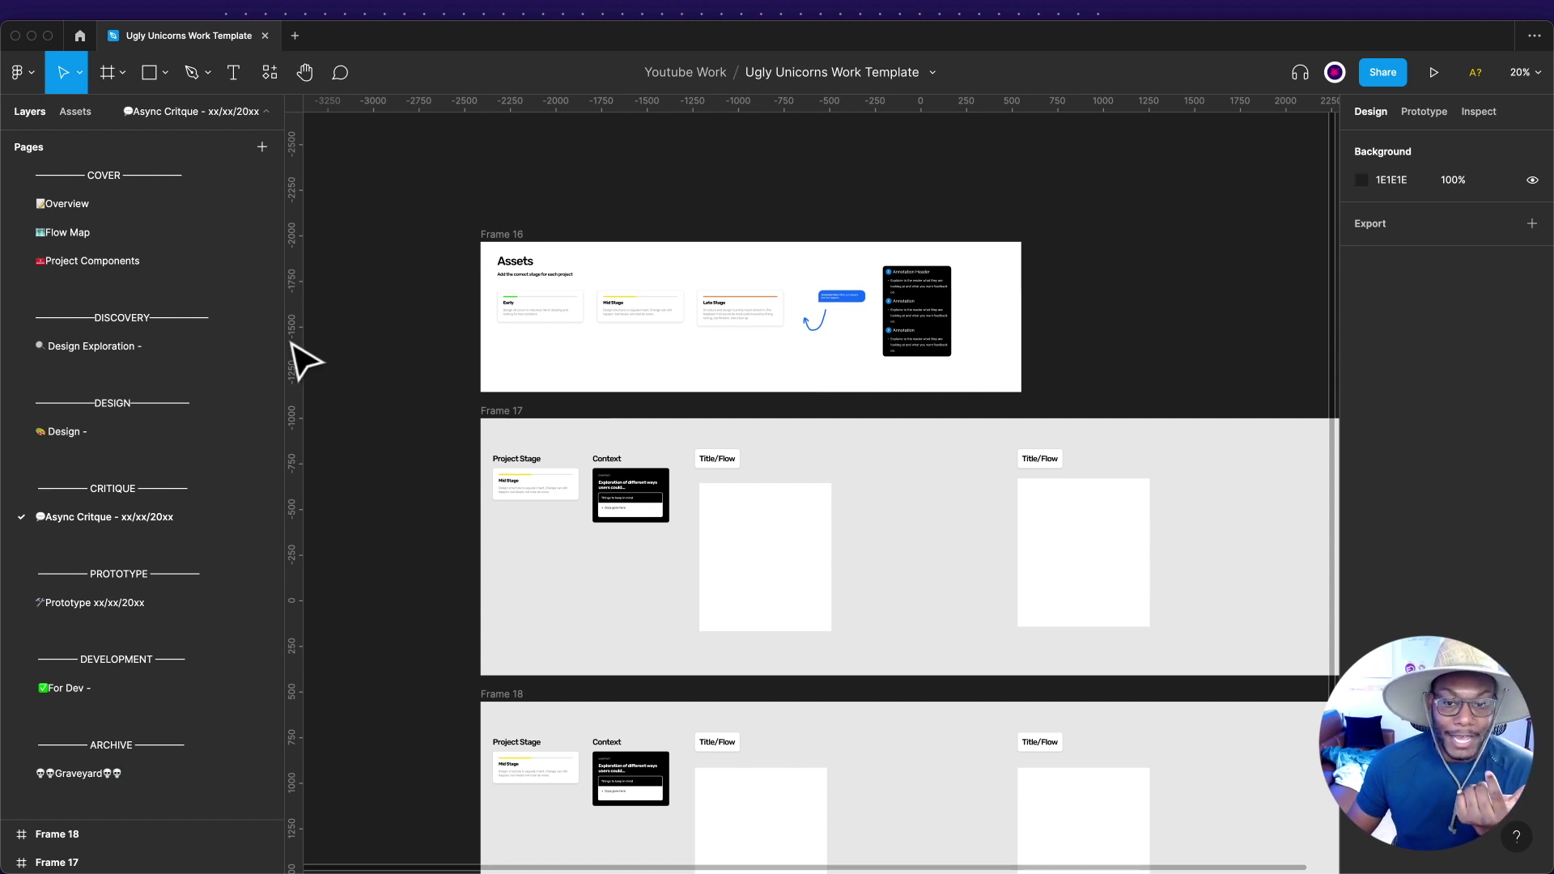
View the Prototype xx/xx/20xx page's flow template, then go to the DEVELOPMENT divider.
{"action": "left_click", "coordinate": [159, 547]}
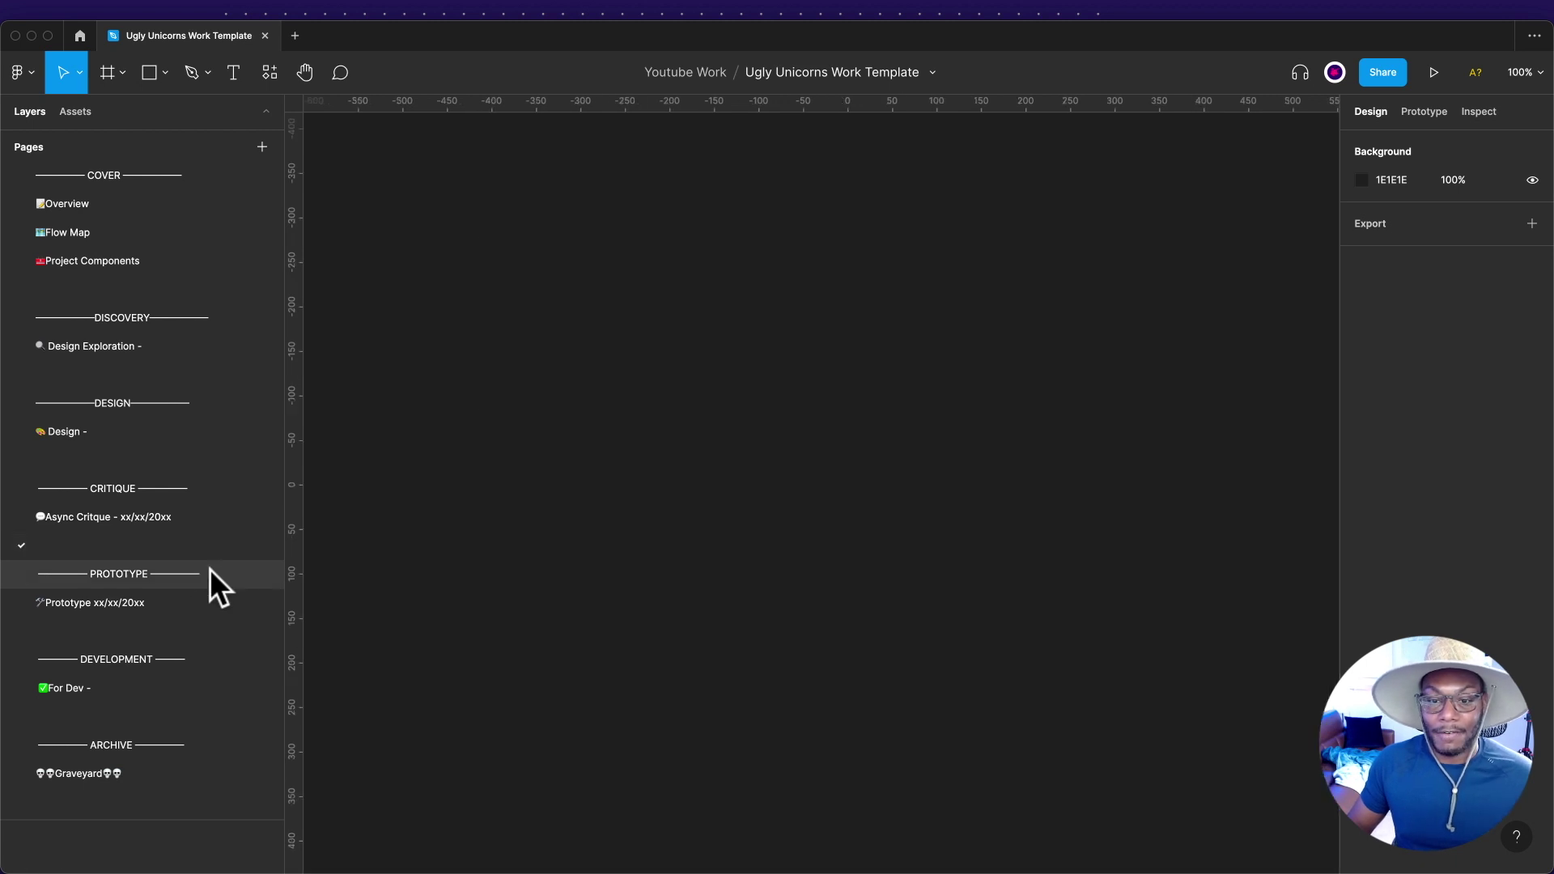
{"action": "left_click", "coordinate": [215, 573]}
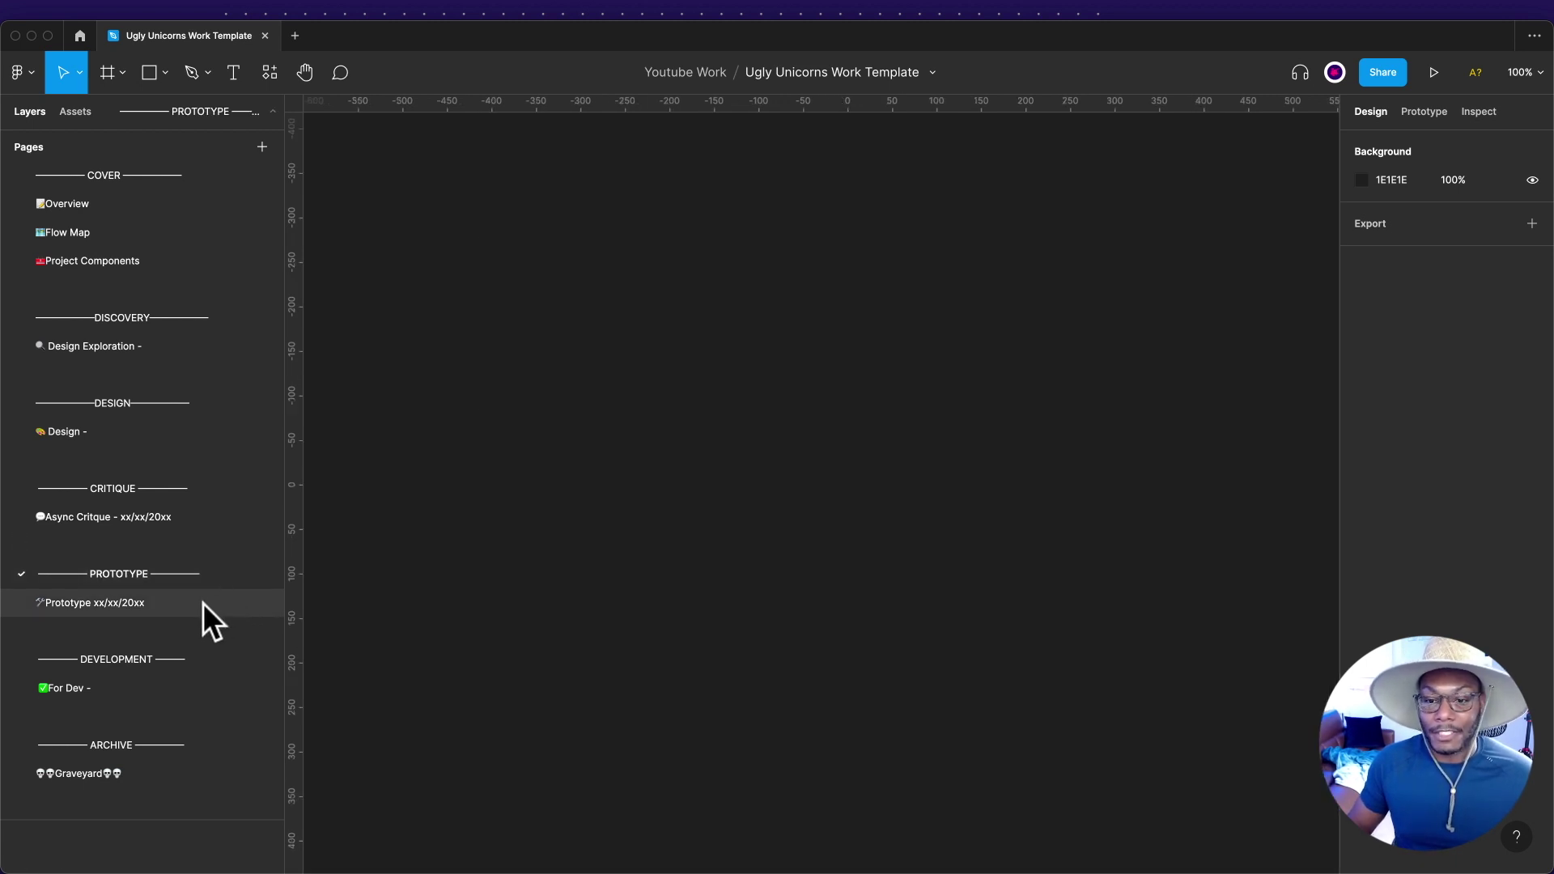
{"action": "left_click", "coordinate": [203, 602]}
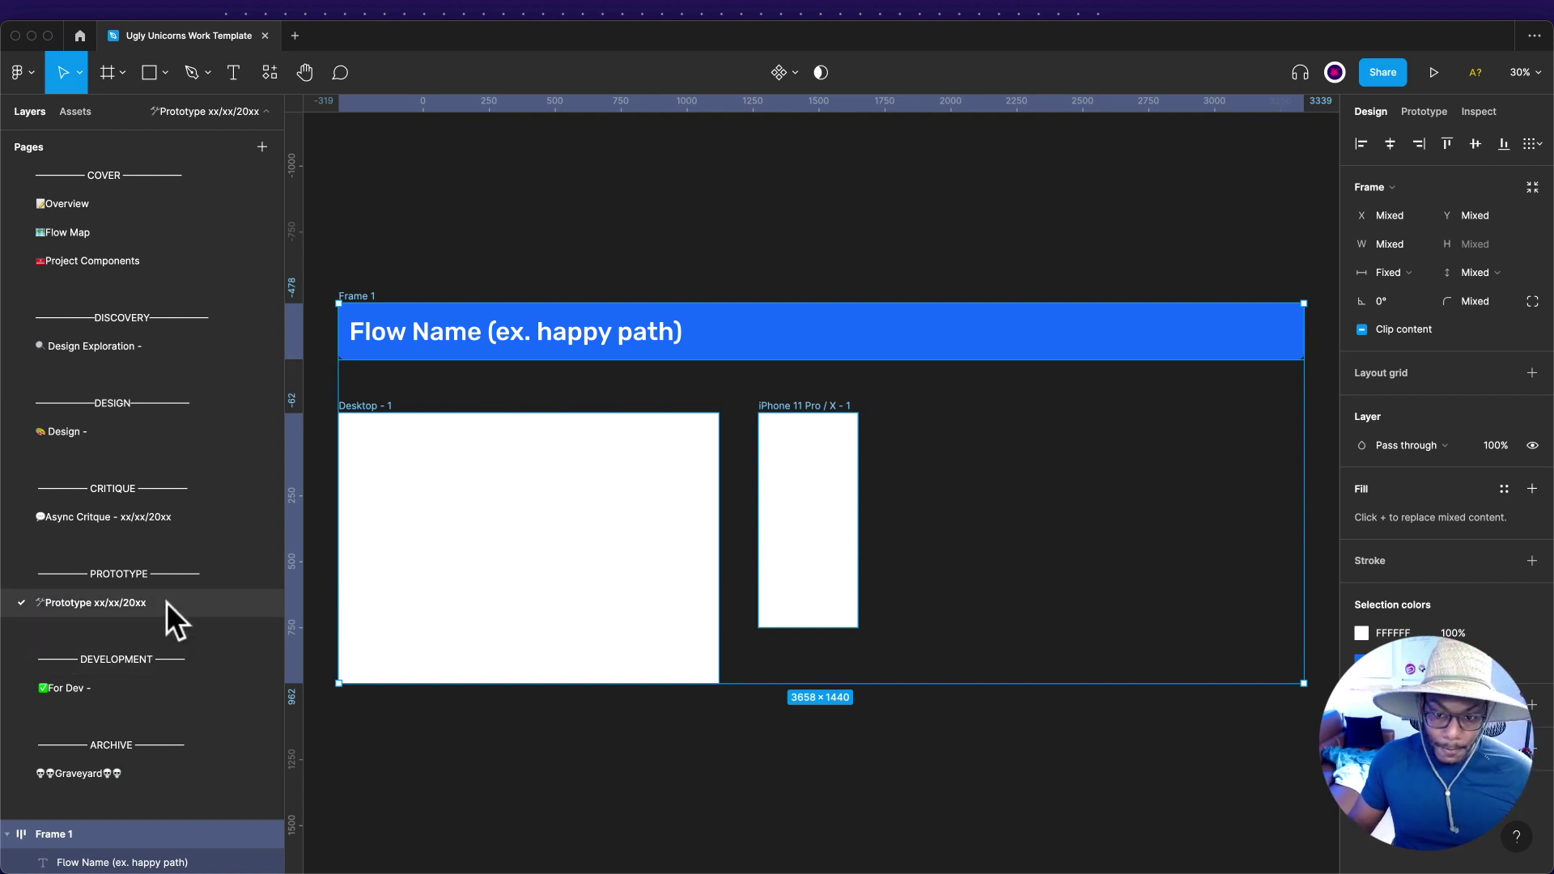
{"action": "left_click", "coordinate": [171, 630]}
{"action": "left_click", "coordinate": [207, 662]}
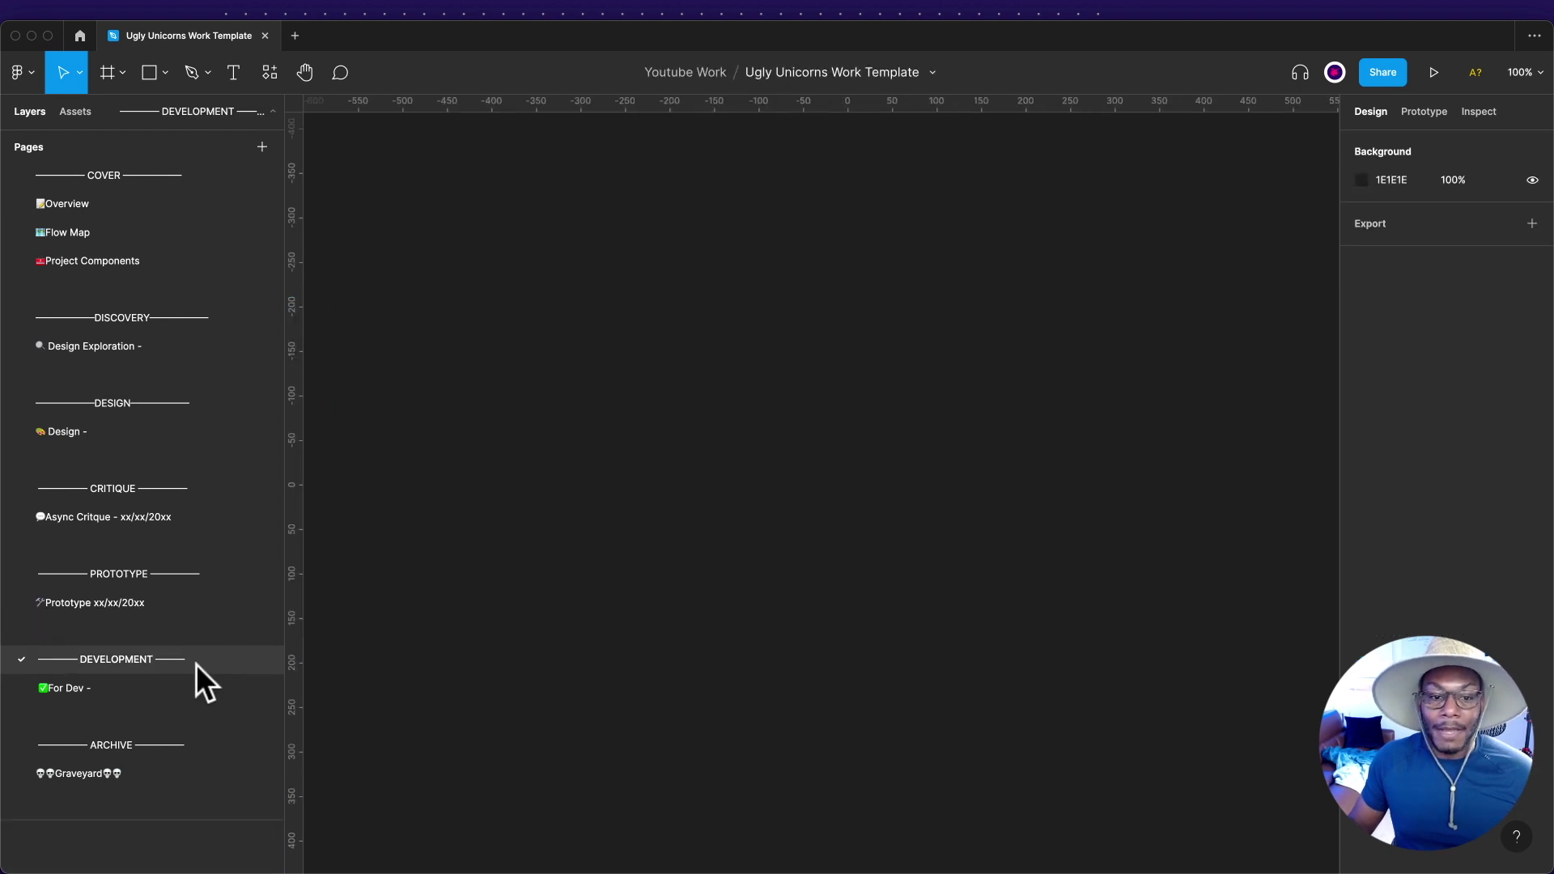
Open the For Dev - page with its Flow Name, Desktop - 1 and iPhone 11 Pro frames.
{"action": "left_click", "coordinate": [147, 688]}
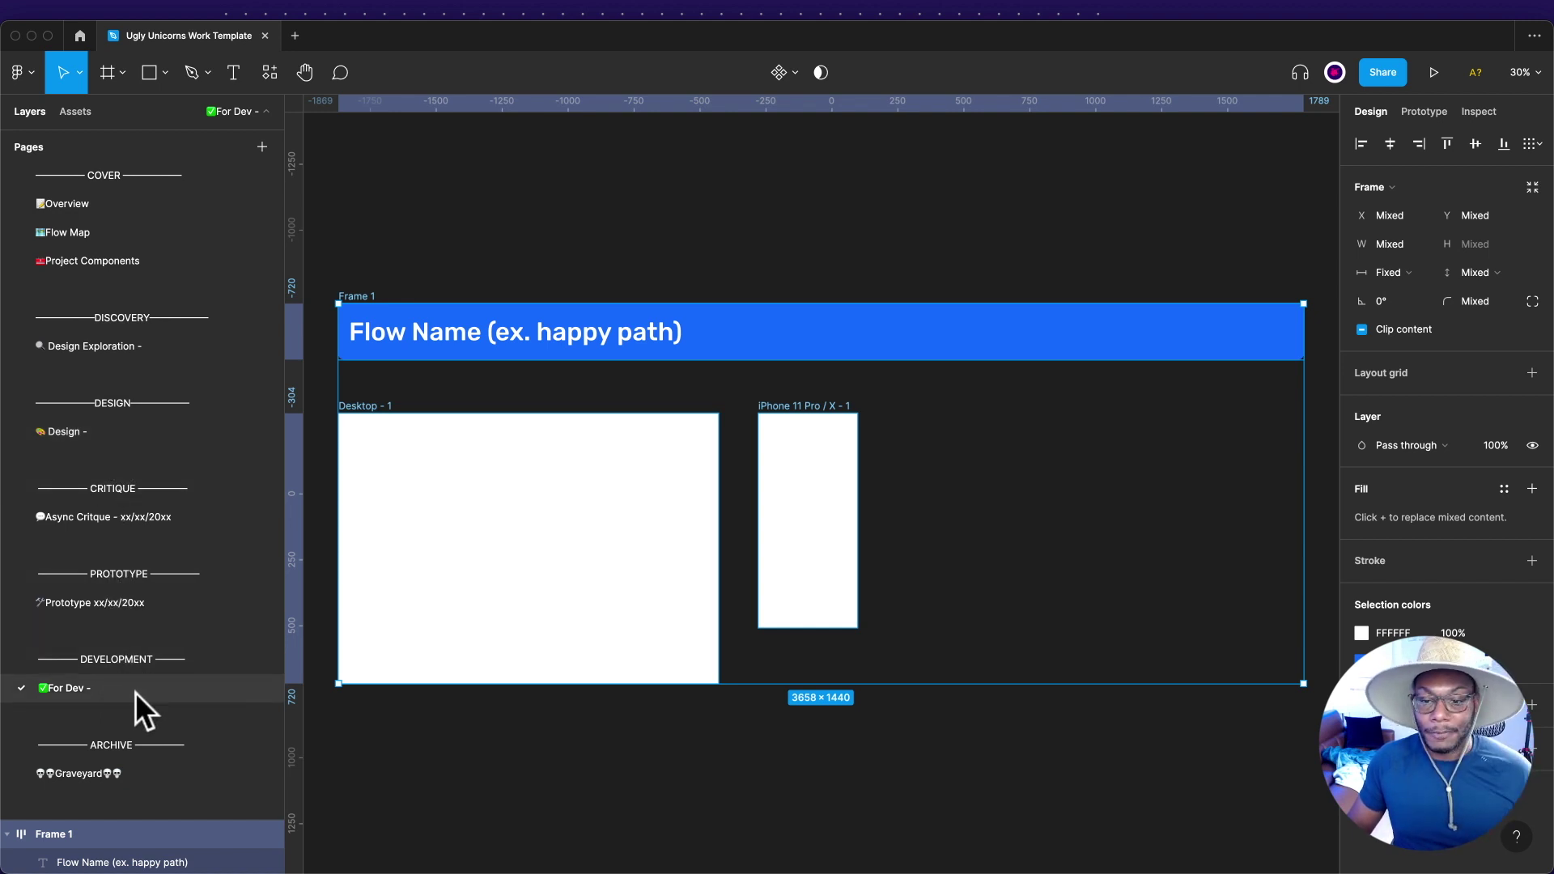
Go to the empty ARCHIVE divider page above Graveyard.
{"action": "left_click", "coordinate": [166, 743]}
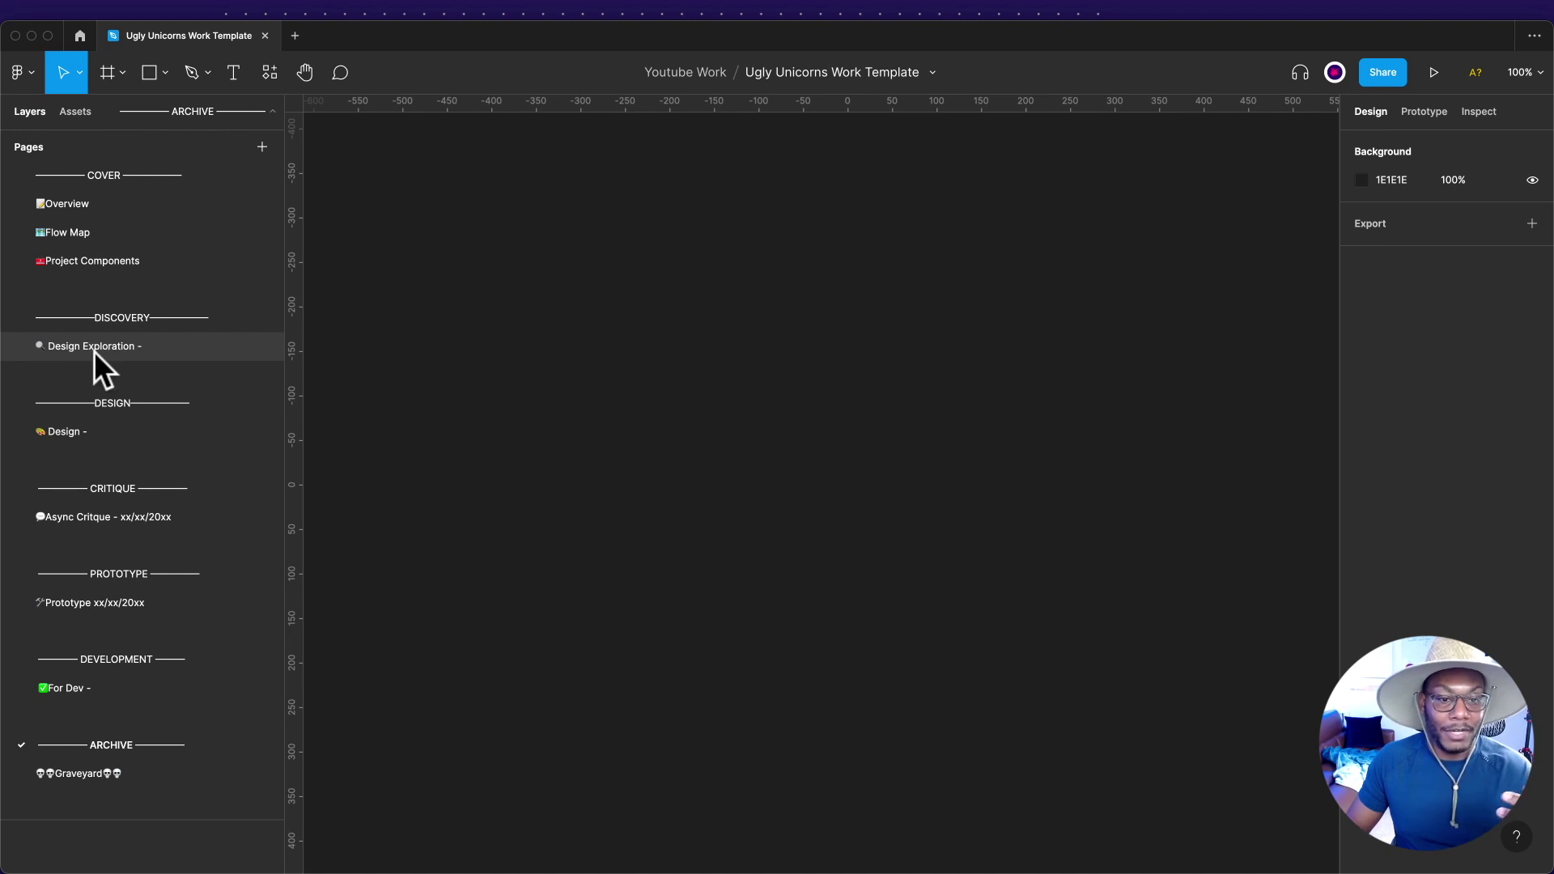
Flip through the Overview, Flow Map and Project Components pages, landing on 'Design Exploration -' with its Frame 1 and Frame 3 templates.
{"action": "left_click", "coordinate": [135, 209]}
{"action": "left_click", "coordinate": [124, 235]}
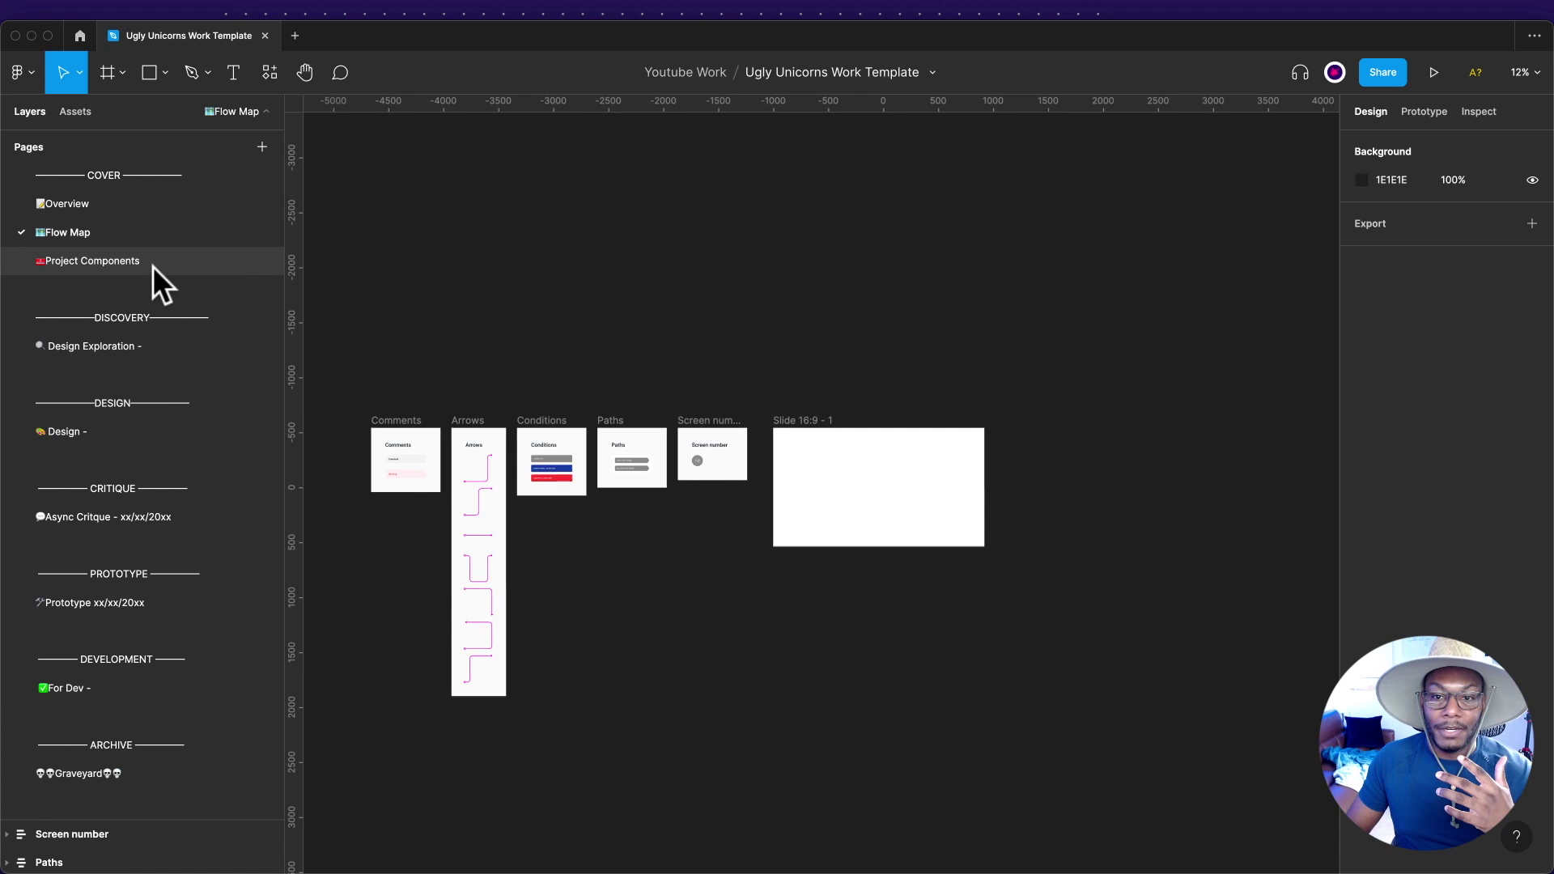
{"action": "left_click", "coordinate": [153, 263]}
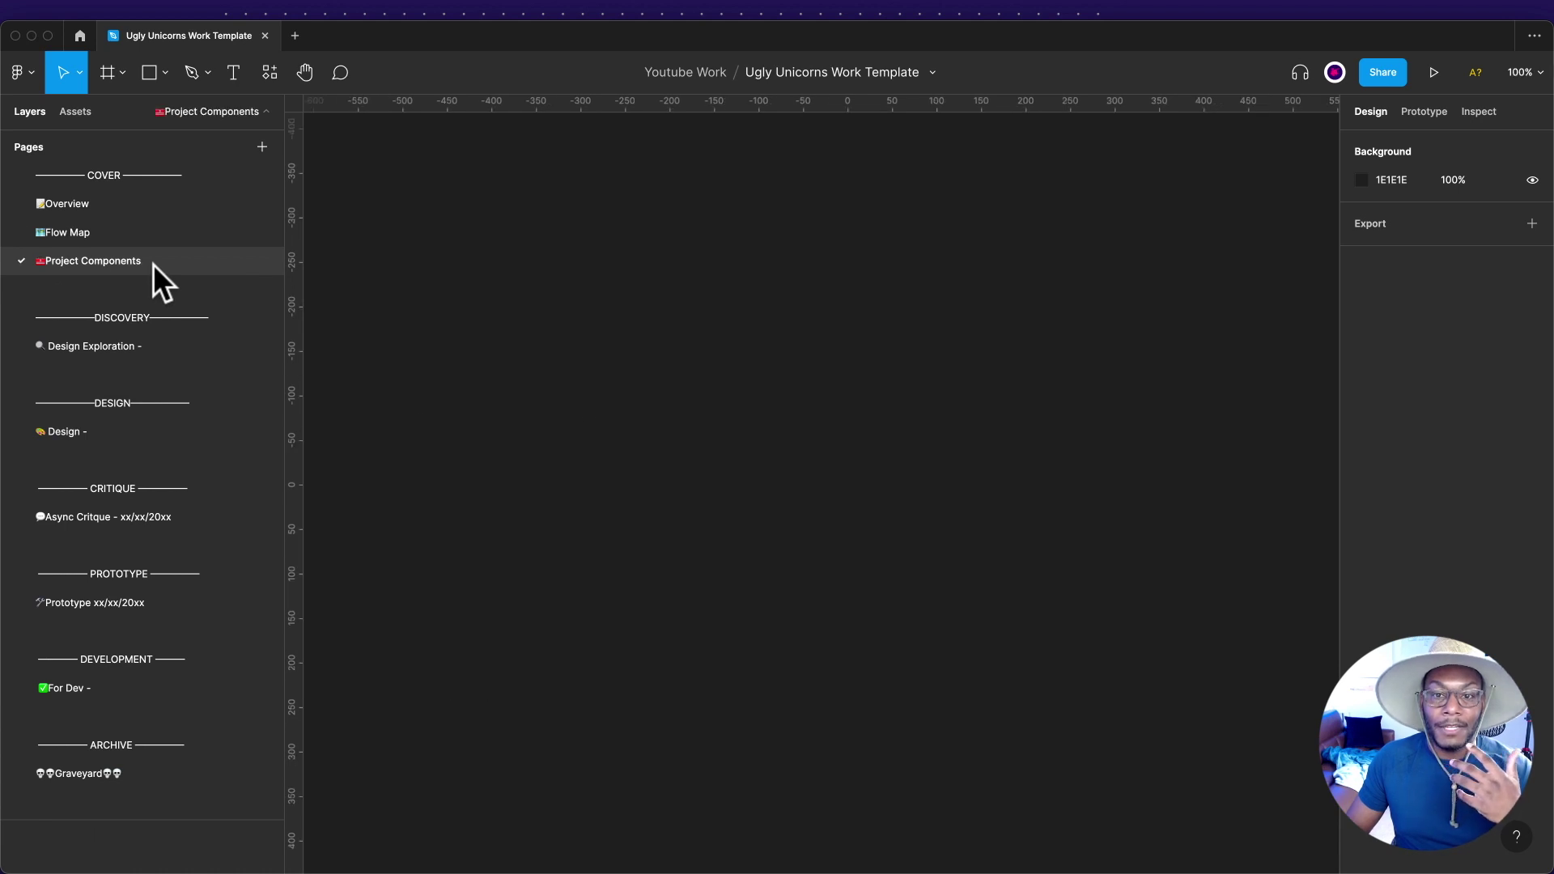
{"action": "left_click", "coordinate": [159, 343]}
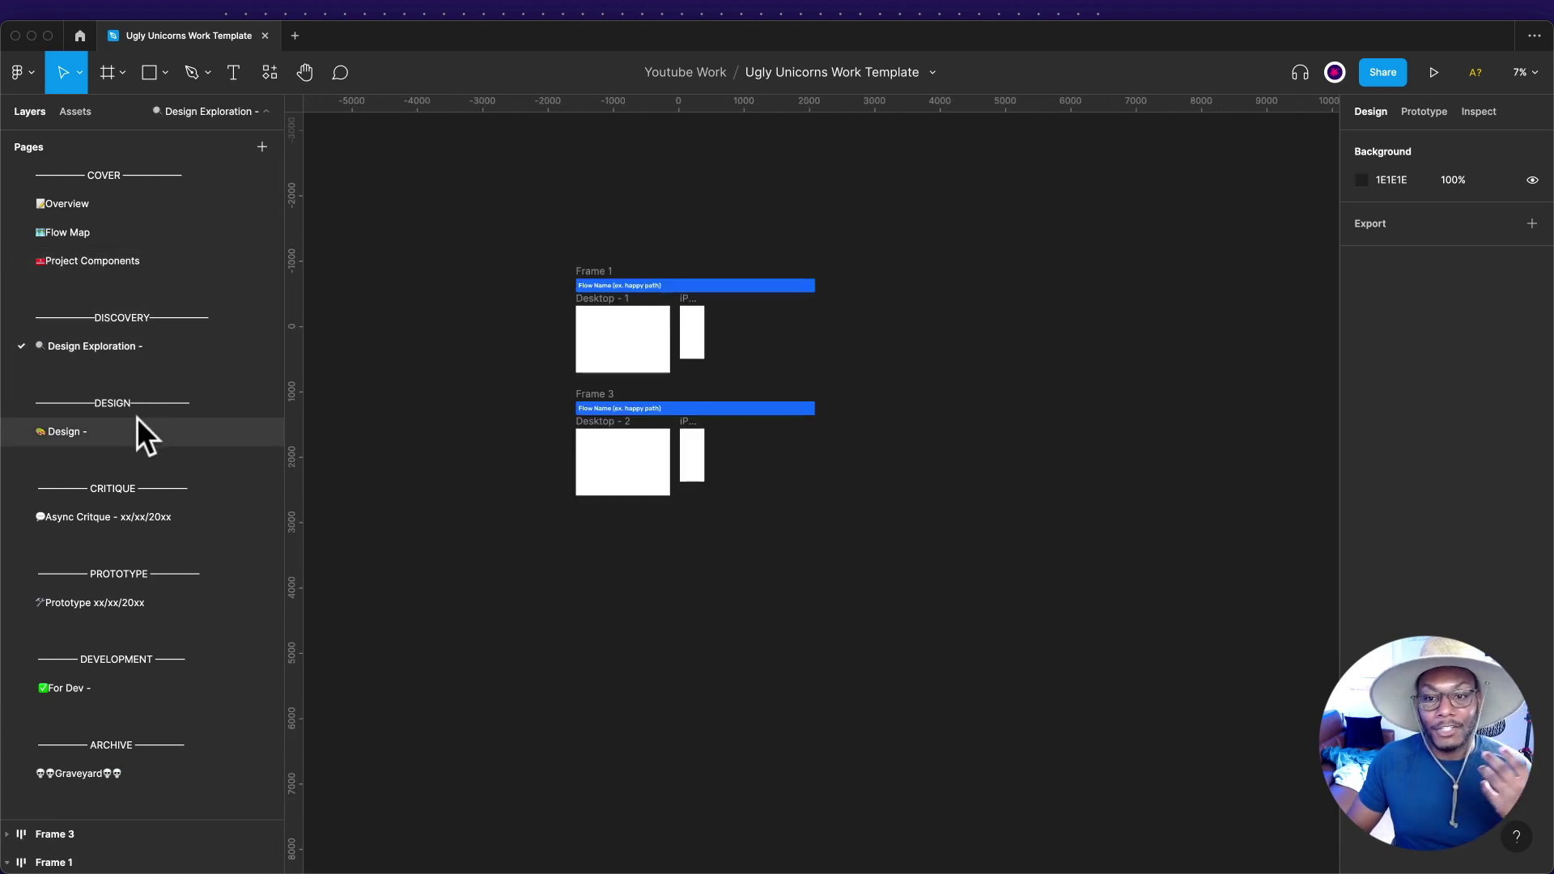